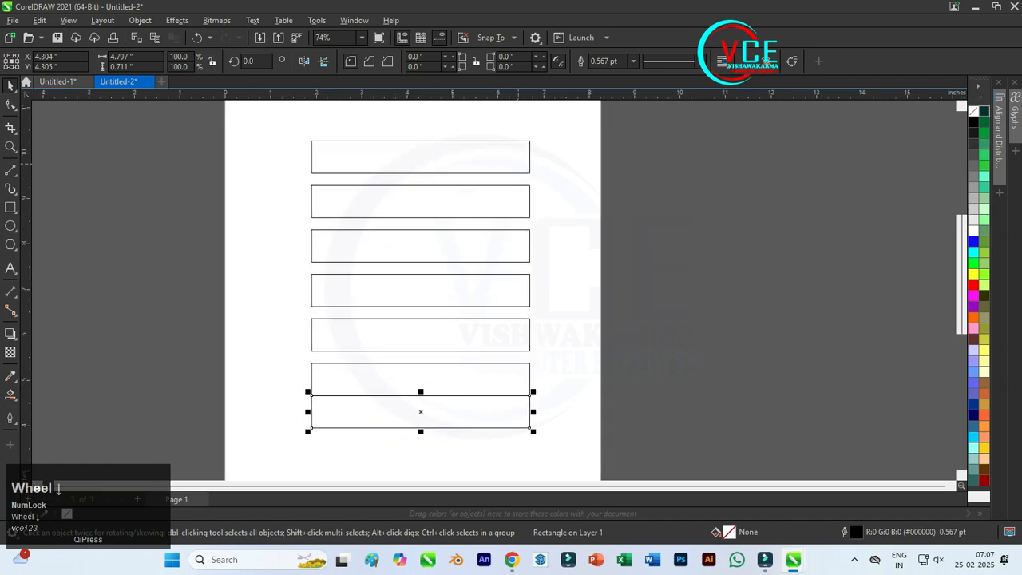
- Duplicate a rectangle directly above the top one in the column and group all eight rectangles
drag(538, 205, 539, 156)
right_click(539, 152)
scroll(433, 177, down, 4)
drag(304, 121, 497, 391)
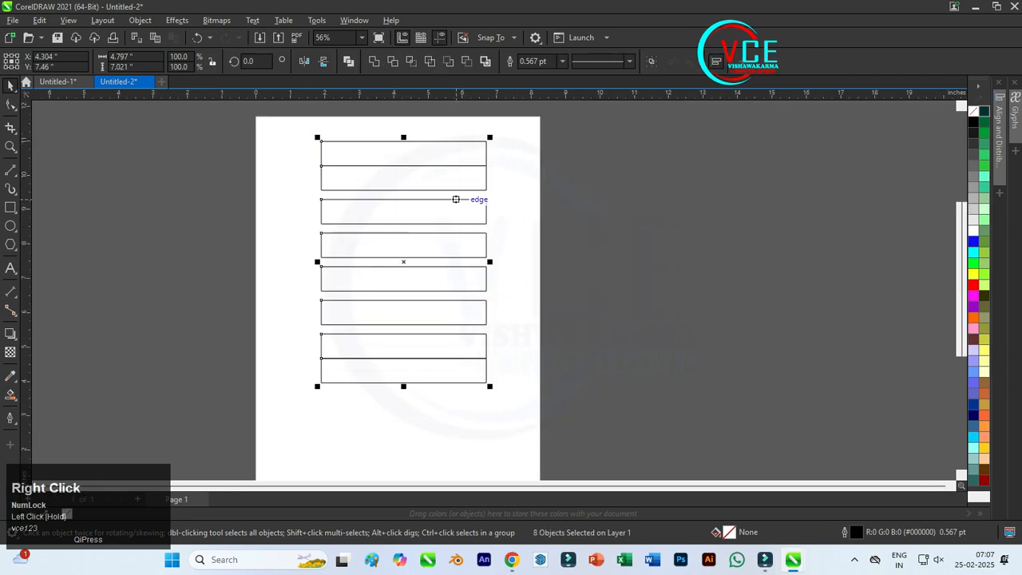
right_click(456, 199)
click(479, 232)
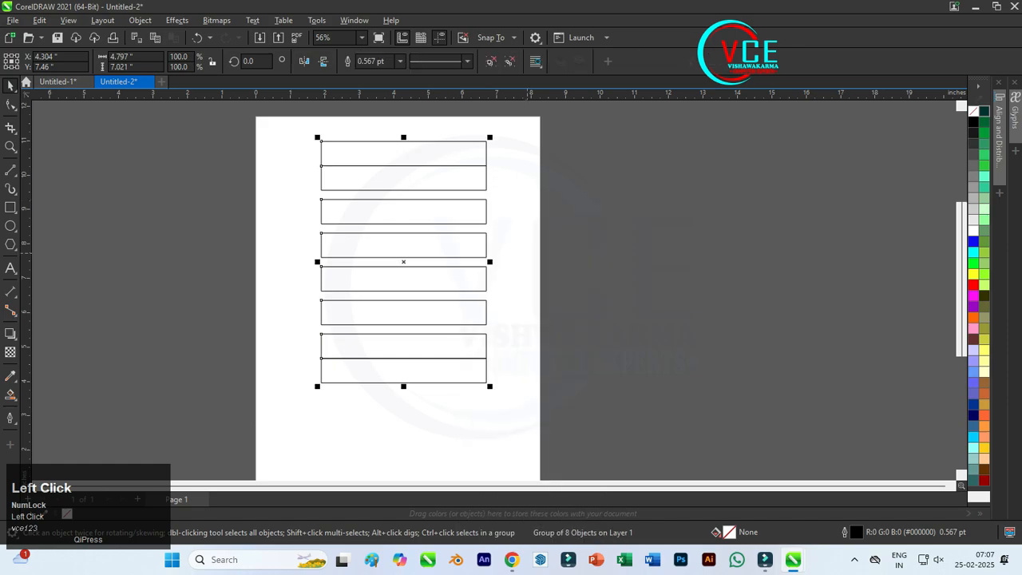
- Set the rectangle group's width and height to 5 inches each
click(132, 56)
drag(127, 57, 112, 57)
text(5)
click(120, 66)
text(5)
key(Return)
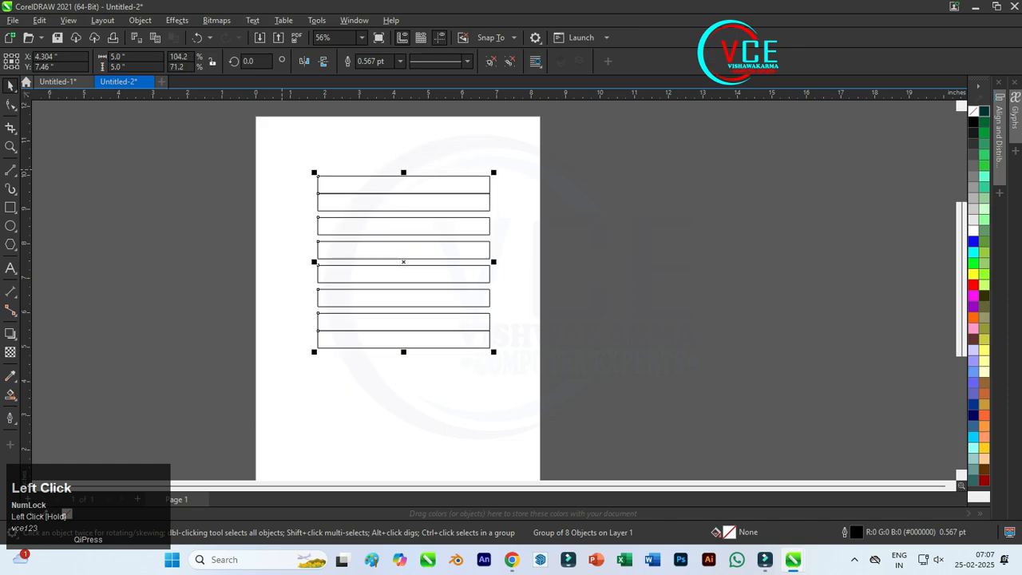
- Place a copy of the group rotated to 270 degrees over the original to form a square grid
scroll(486, 196, up, 2)
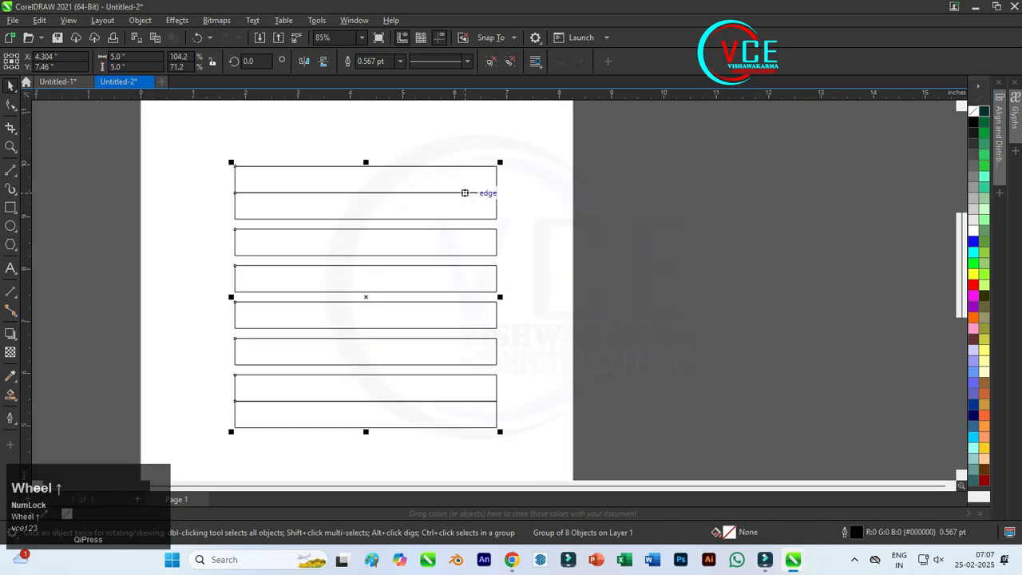
click(456, 165)
drag(500, 162, 499, 431)
right_click(500, 431)
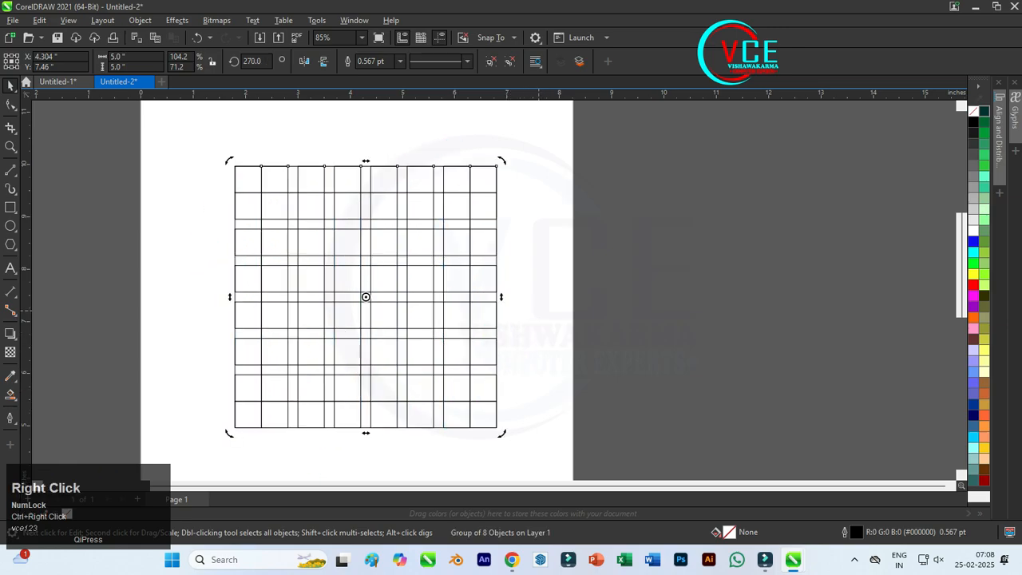
click(538, 310)
scroll(333, 221, up, 1)
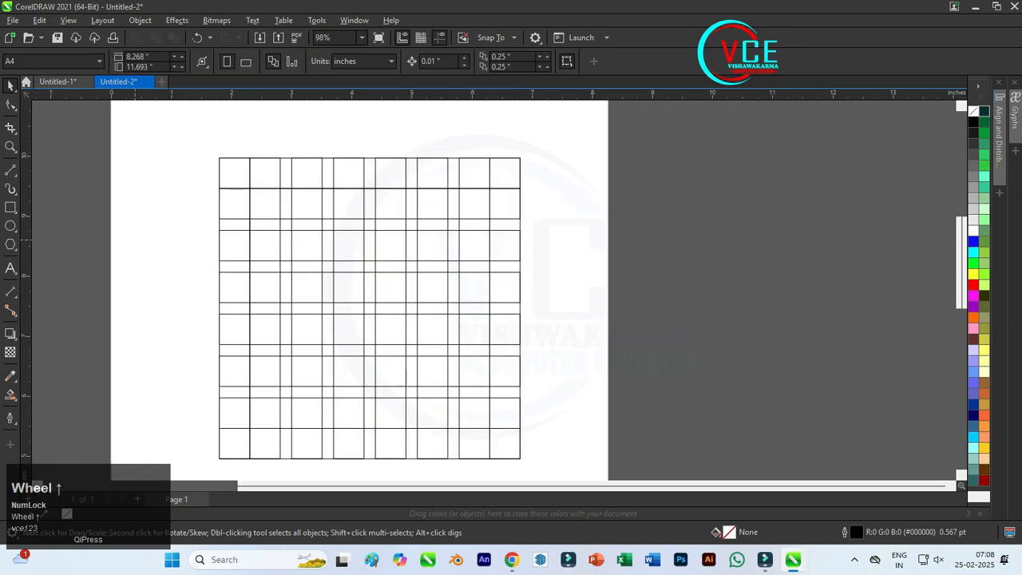
- Draw four diagonal lines across the grid's corners, joining the ends of its central gaps into a diamond
click(10, 170)
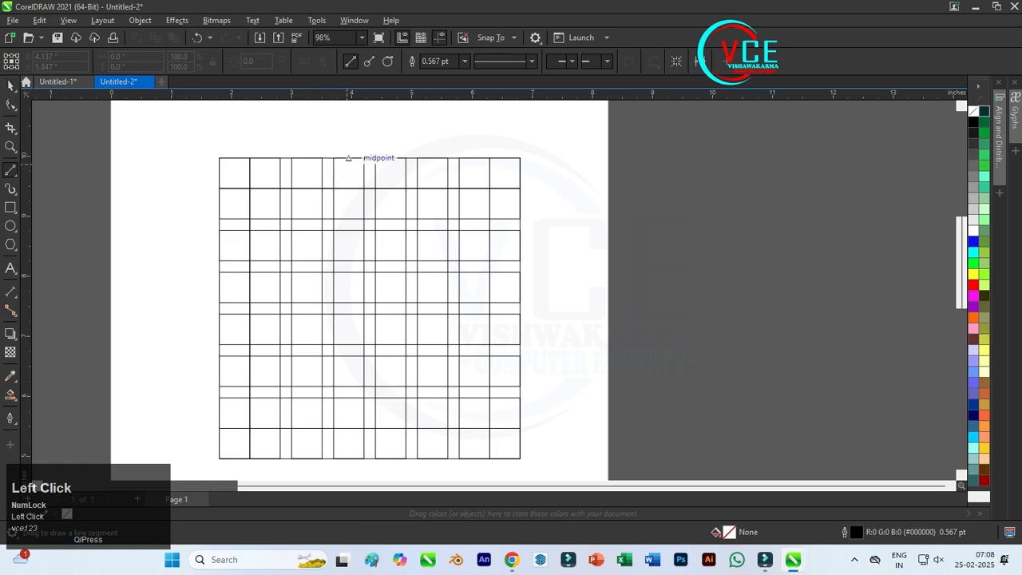
mouse_move(364, 157)
mouse_down()
mouse_move(218, 304)
mouse_move(364, 458)
mouse_move(511, 356)
mouse_move(520, 296)
mouse_move(438, 205)
mouse_move(372, 155)
mouse_up()
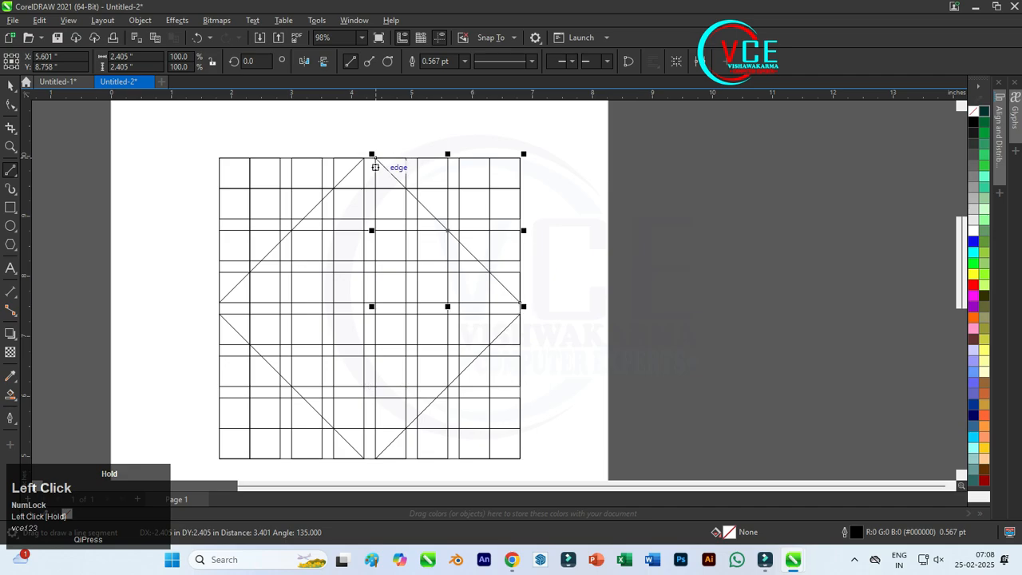
click(10, 86)
click(386, 131)
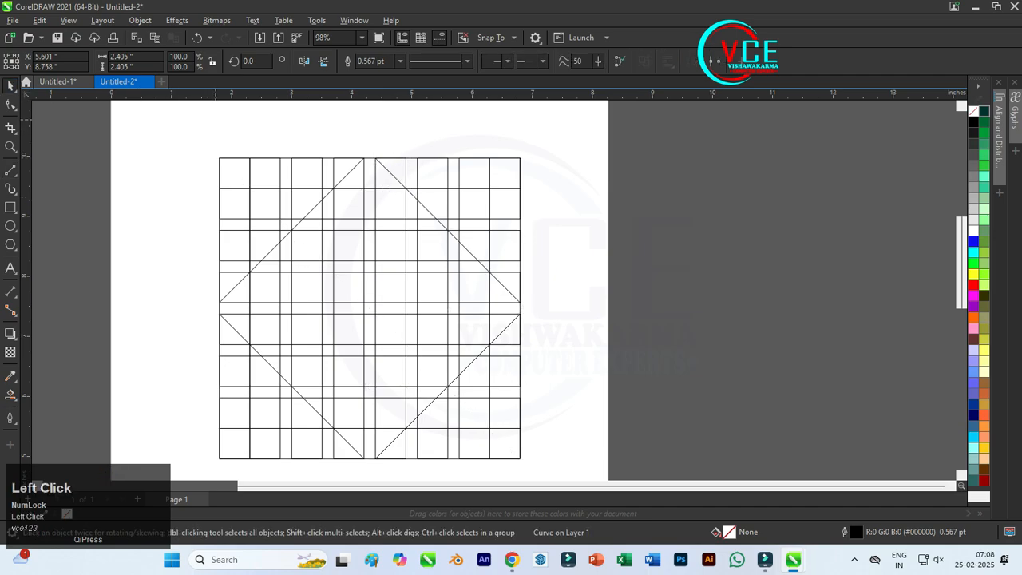
- Select the whole grid and use Smart Fill in red on the upper-left quadrant's top triangle and the cell below it
scroll(386, 131, down, 1)
drag(185, 102, 533, 435)
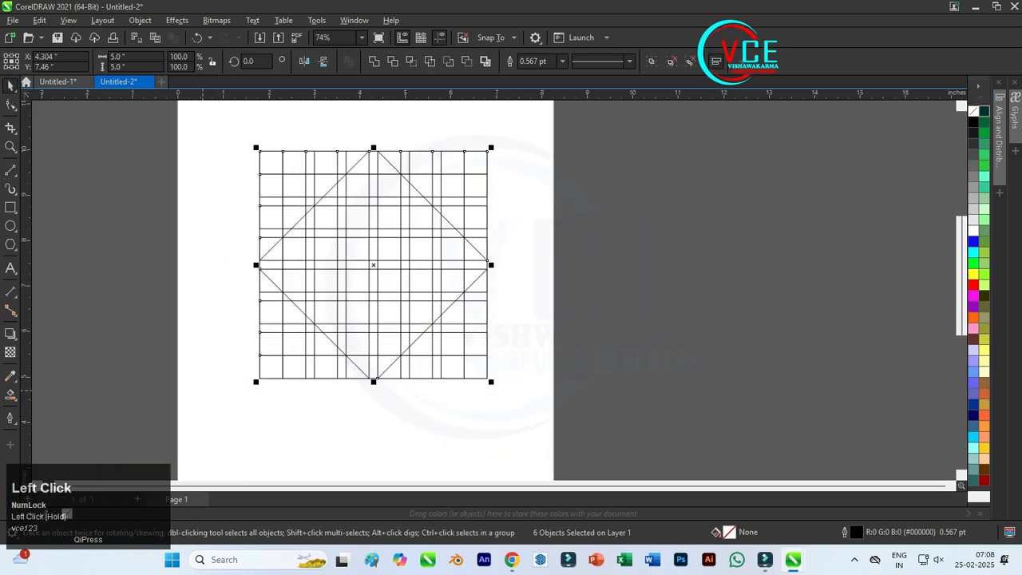
scroll(283, 238, up, 1)
scroll(282, 221, up, 1)
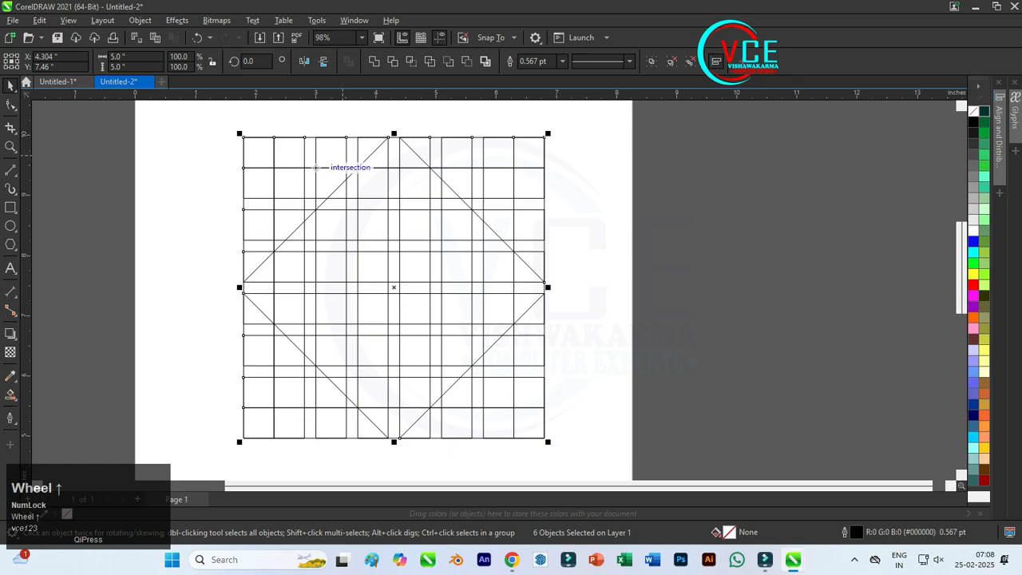
click(10, 393)
click(48, 410)
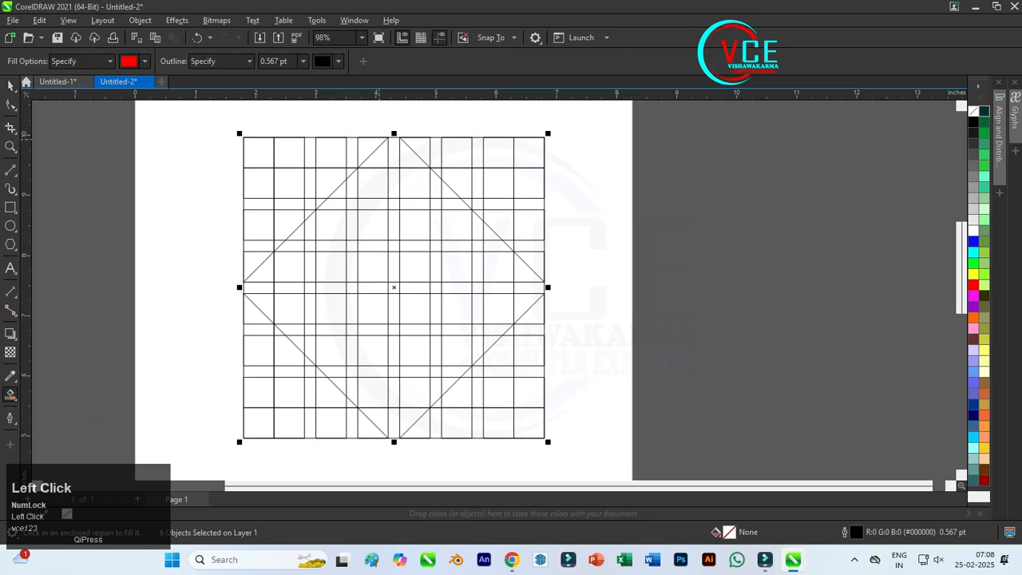
scroll(374, 167, up, 4)
click(381, 154)
click(371, 198)
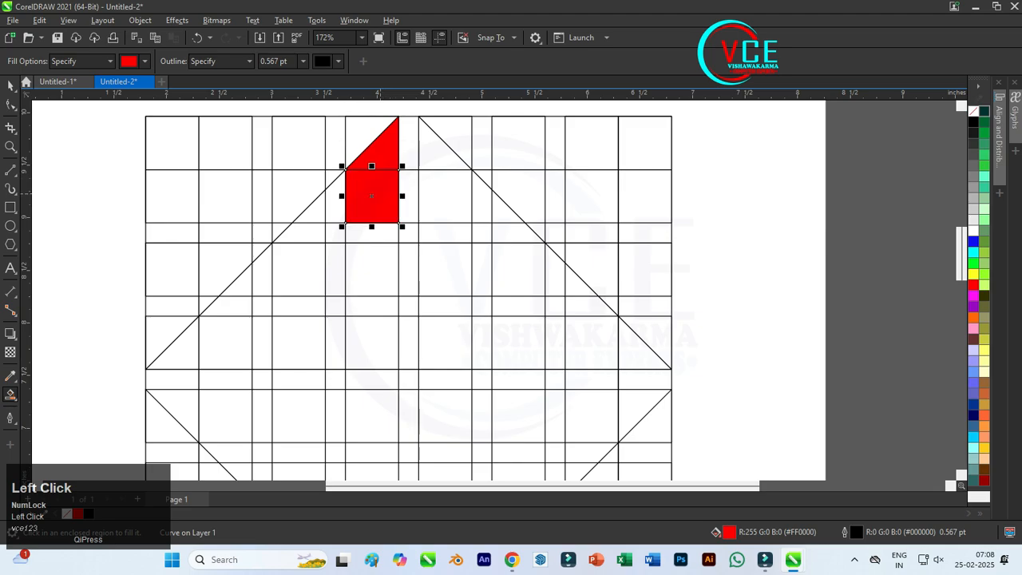
- Fill the upper-left quadrant's upper bar red, leftward from the triangle's column to the second wide column
click(337, 206)
click(331, 176)
click(315, 212)
click(289, 185)
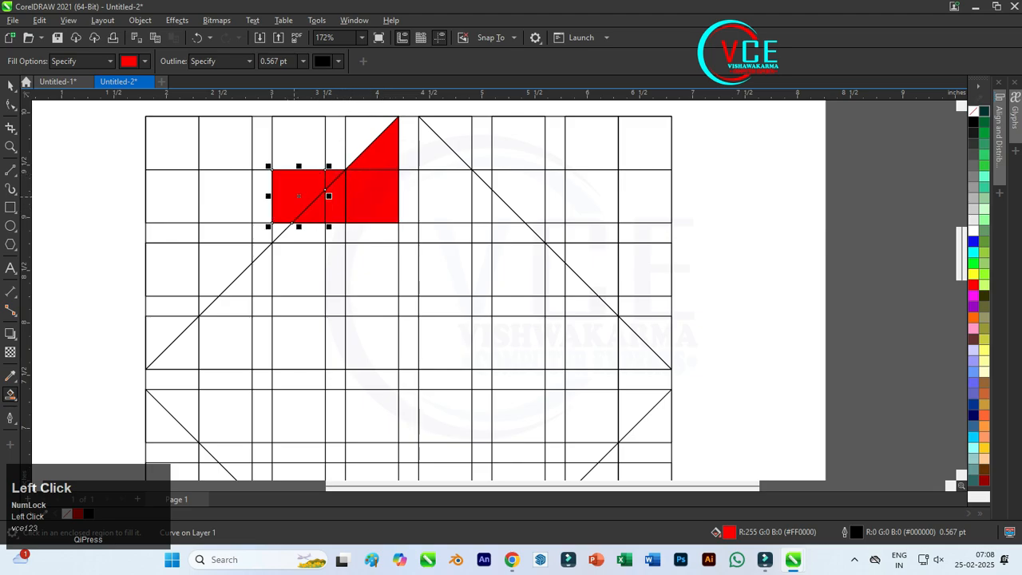
click(262, 195)
click(225, 195)
- Fill the upper-left quadrant's left connector and middle bar red, undoing the stray fill in the gap between the bars
click(225, 232)
click(214, 260)
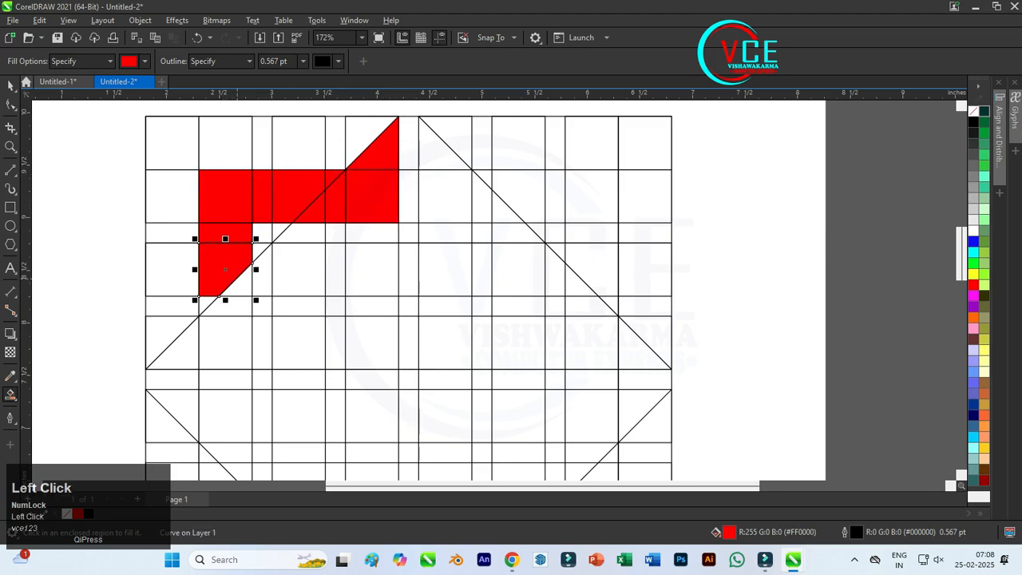
click(244, 286)
click(260, 278)
click(262, 232)
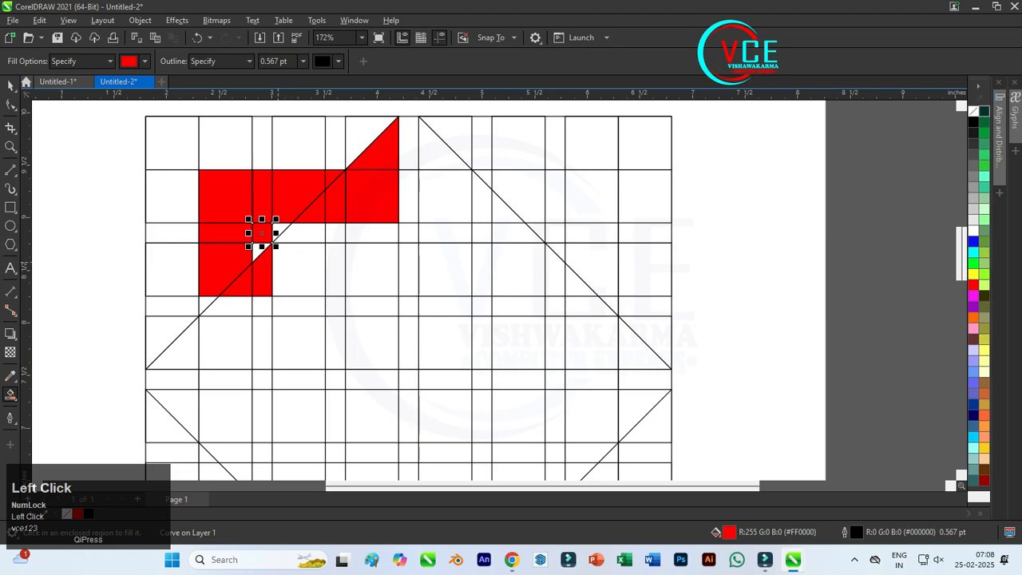
key(ctrl+z)
click(258, 249)
click(295, 268)
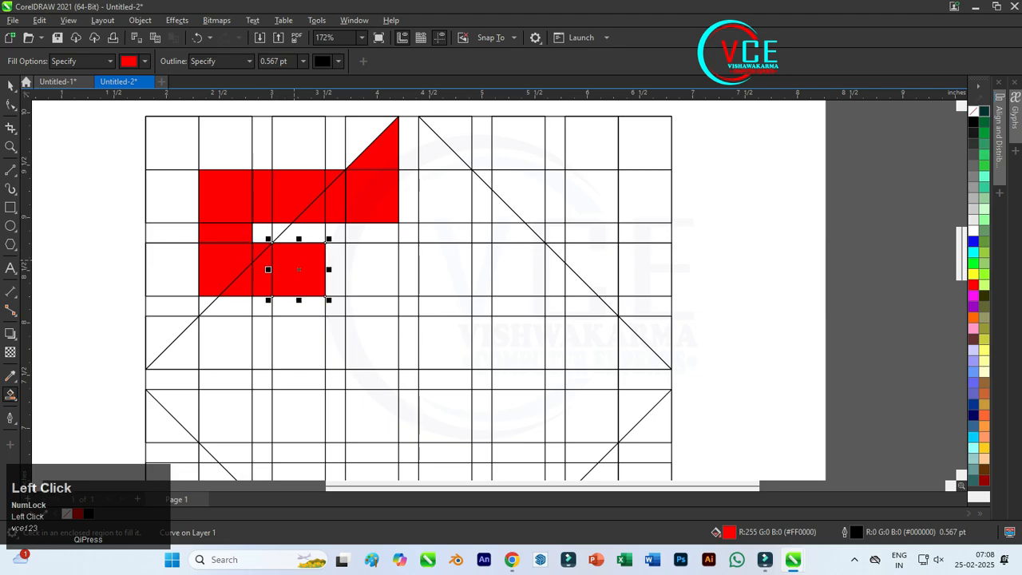
click(336, 268)
click(371, 268)
- Fill the upper-left quadrant's right connector and lower bar red, ending in the triangular left tip
click(371, 305)
click(371, 342)
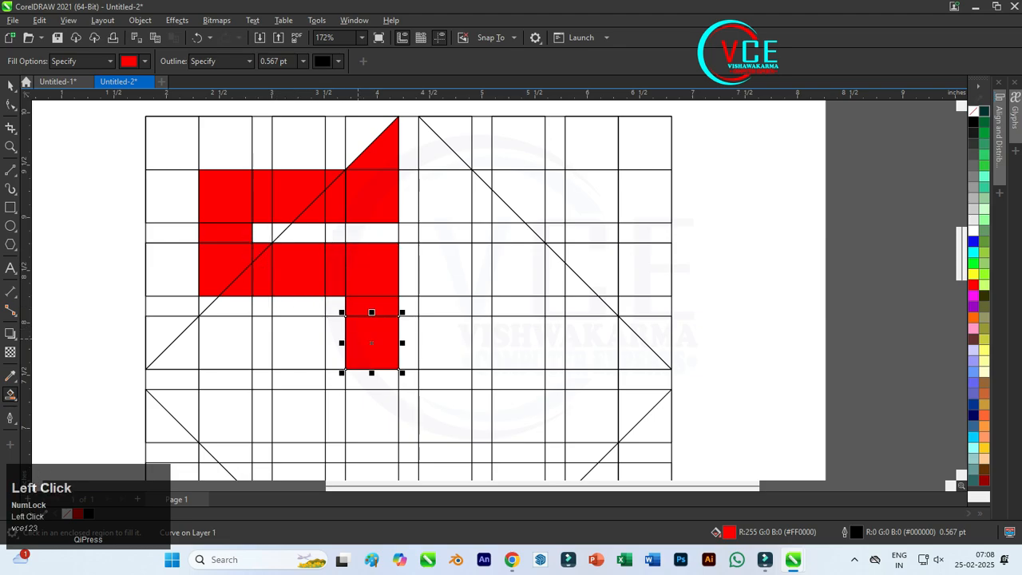
click(335, 342)
click(298, 342)
click(262, 343)
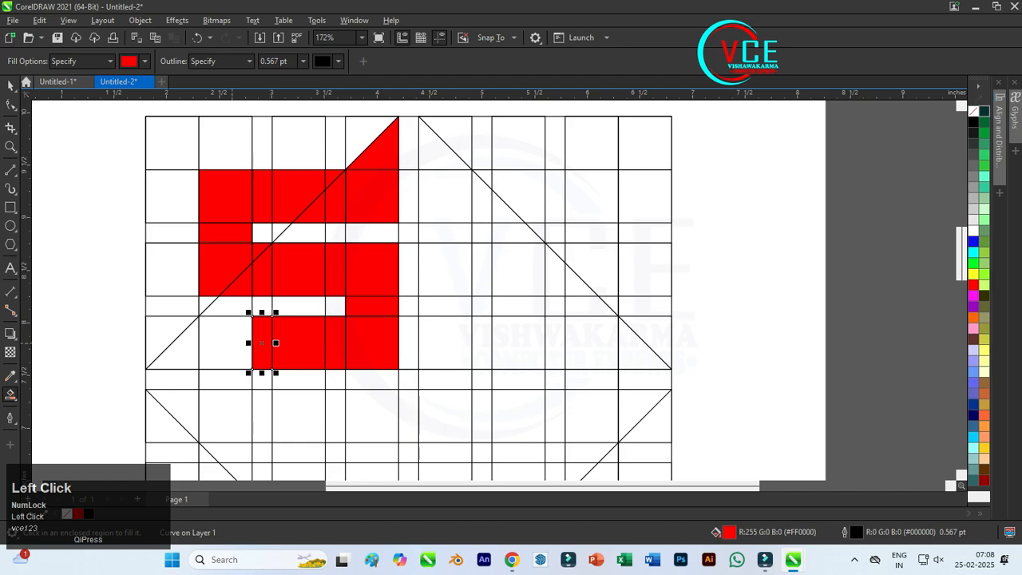
click(225, 342)
click(179, 351)
- Fill the lower-left quadrant's triangular left tip and its left vertical bar red, down to the second-lowest wide row
scroll(184, 335, down, 2)
scroll(164, 192, up, 4)
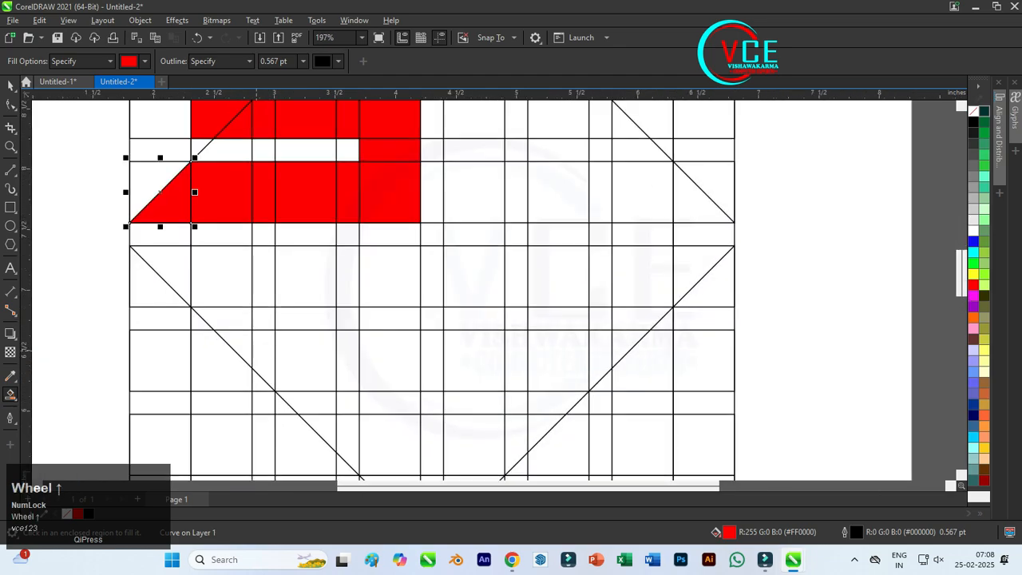
click(163, 272)
click(222, 275)
click(231, 317)
click(240, 348)
click(214, 363)
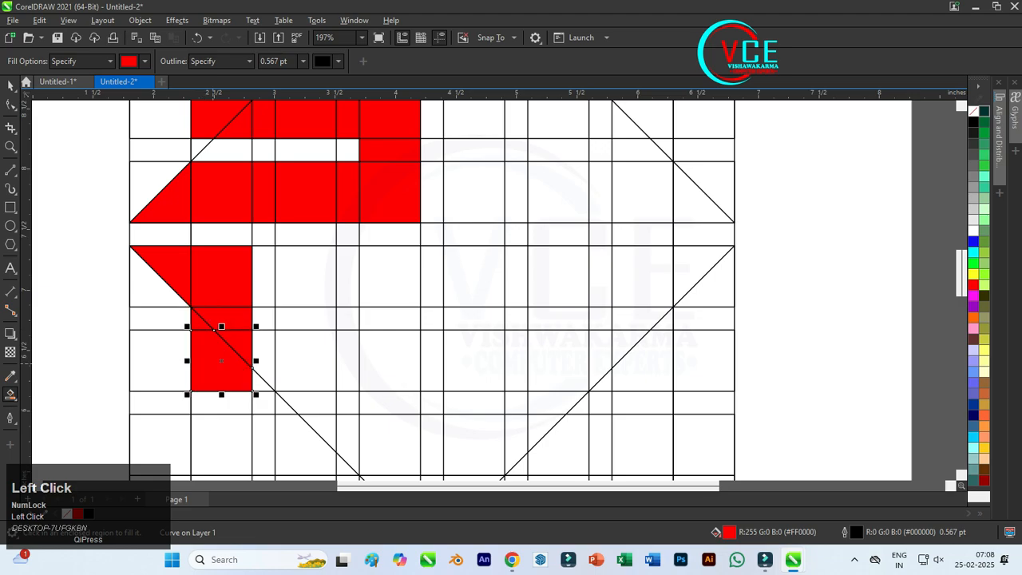
scroll(214, 363, down, 2)
scroll(214, 364, up, 3)
click(194, 325)
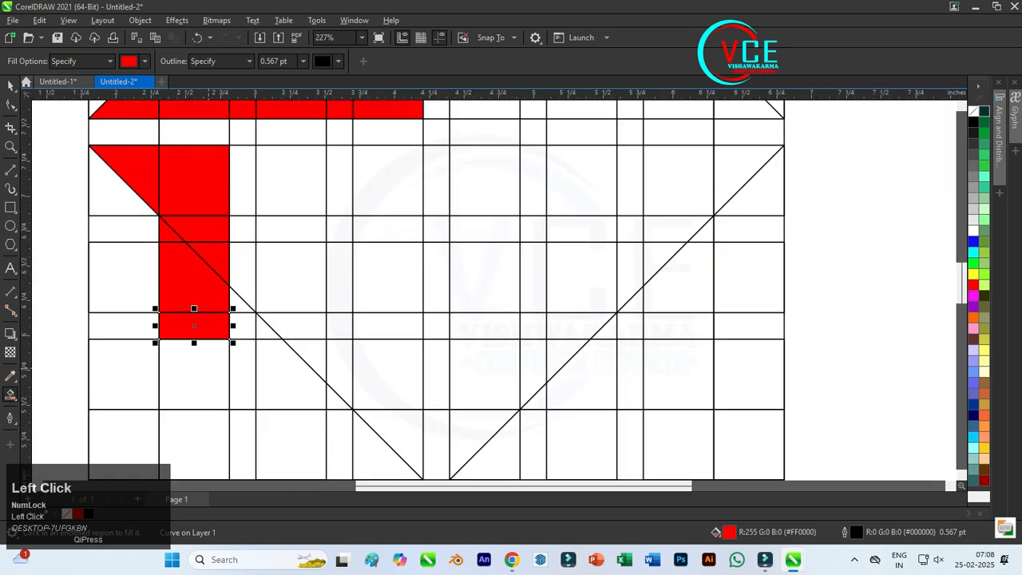
click(194, 376)
- Fill the lower-left quadrant's bottom connector and middle vertical bar red, up to the quadrant's top row
click(240, 373)
click(276, 383)
click(311, 355)
click(263, 331)
click(303, 323)
click(290, 277)
click(290, 228)
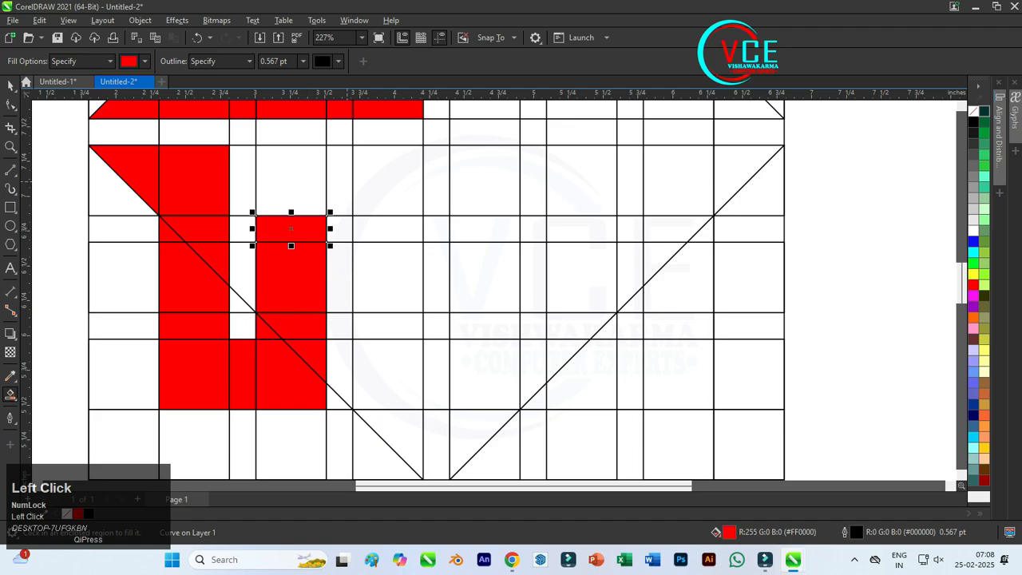
click(291, 181)
- Fill the lower-left quadrant's top connector and right vertical bar red, down to the triangular bottom tip
click(339, 180)
click(388, 180)
click(387, 229)
click(387, 277)
click(388, 326)
click(387, 373)
click(395, 427)
- Fill the lower-right quadrant's triangular bottom tip and left vertical bar red, up to its top row
scroll(280, 293, down, 2)
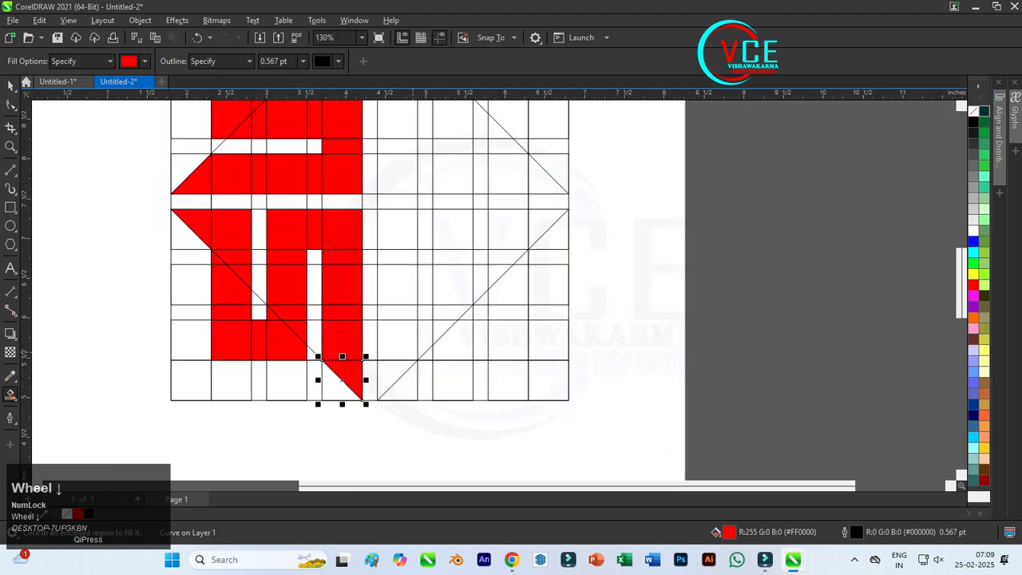
scroll(404, 346, up, 3)
click(375, 411)
click(391, 319)
click(392, 266)
click(392, 202)
scroll(350, 279, down, 2)
scroll(384, 194, up, 2)
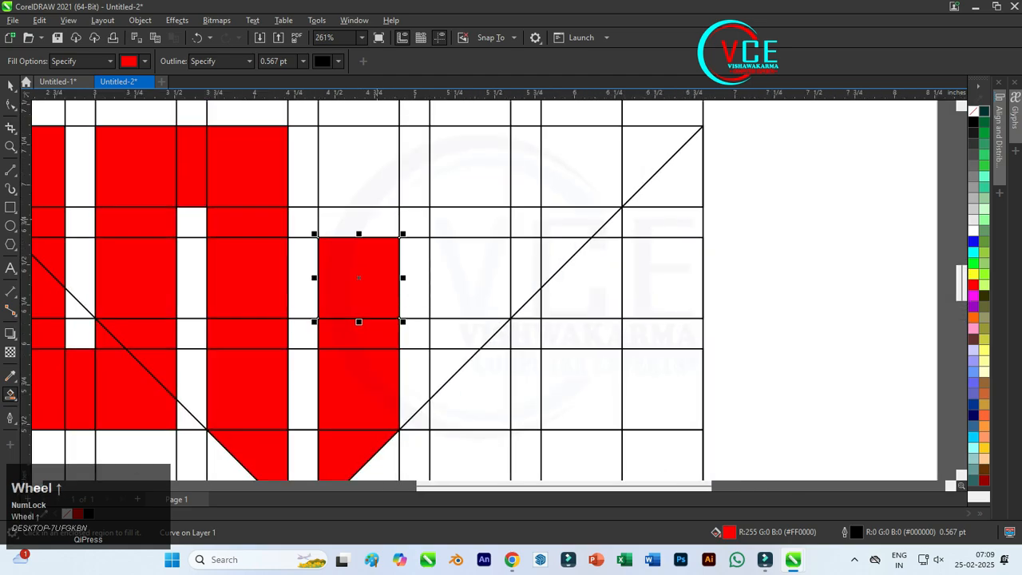
click(358, 223)
click(358, 171)
- Fill the lower-right quadrant's top connector and middle vertical bar red on both sides of the diagonal
click(414, 167)
click(469, 166)
click(470, 221)
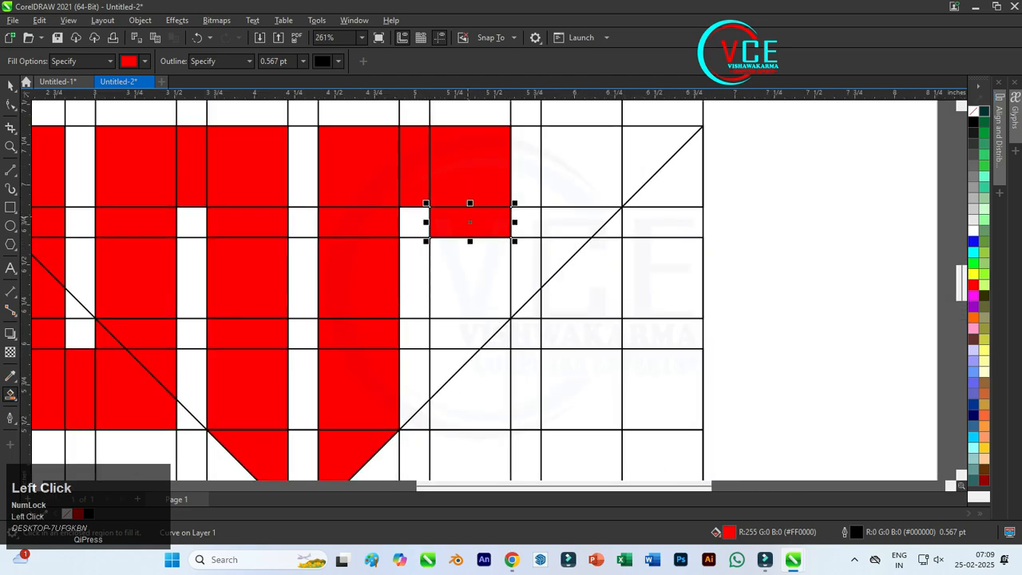
click(469, 277)
click(470, 333)
click(454, 373)
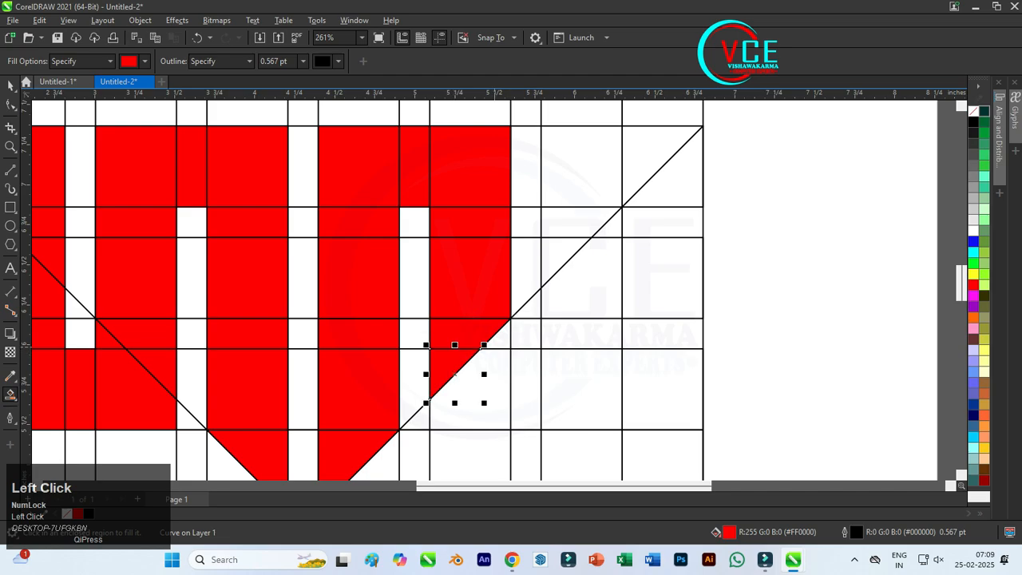
click(501, 339)
click(478, 397)
- Fill the lower-right quadrant's bottom connector and right vertical bar red, ending in the triangular right tip
click(526, 389)
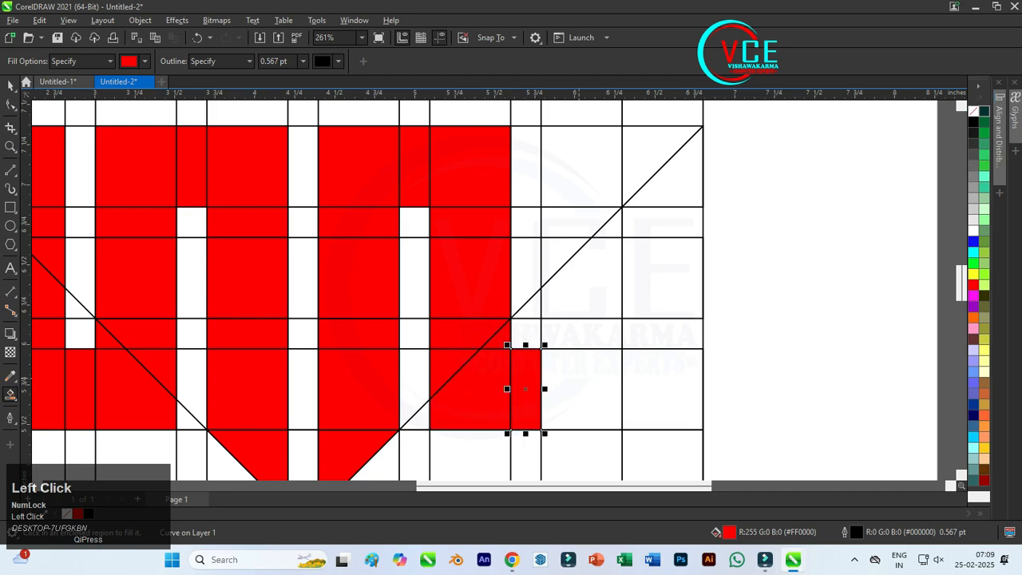
click(582, 389)
click(581, 334)
click(595, 291)
click(558, 255)
click(610, 228)
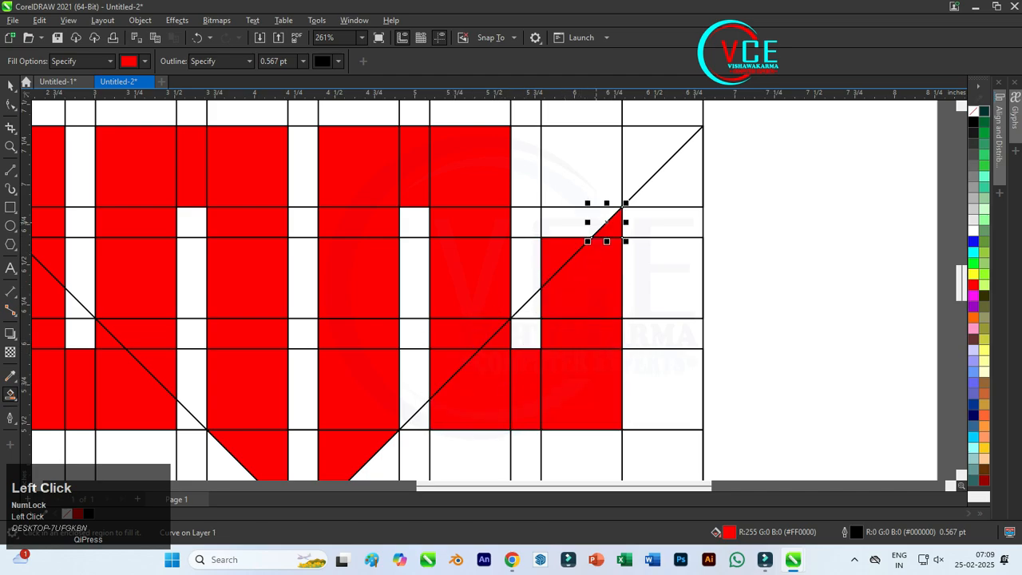
click(571, 222)
click(583, 166)
click(677, 179)
- Fill the upper-right quadrant's triangular right tip and right vertical bar red, up to the second wide row
scroll(513, 298, down, 5)
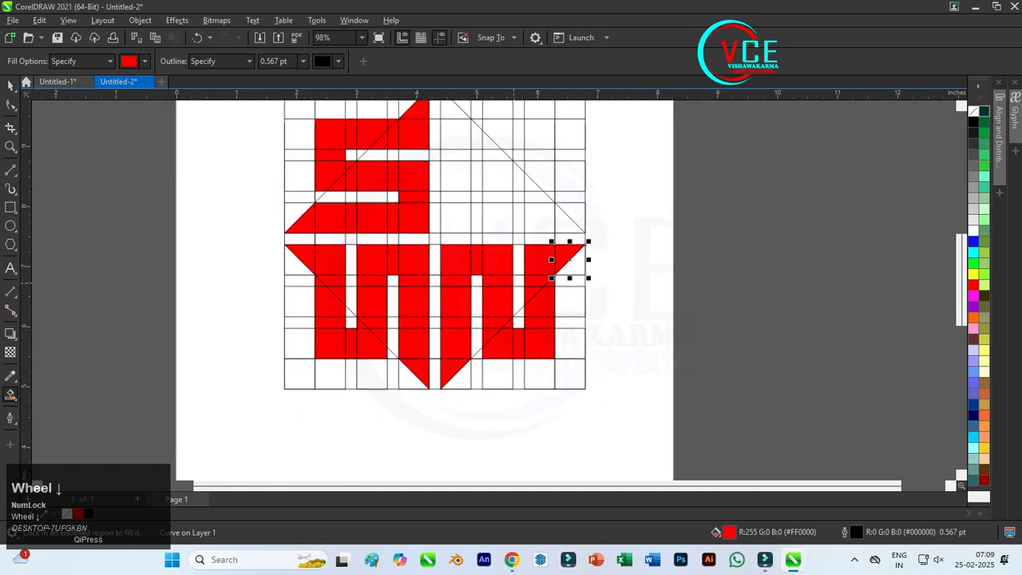
scroll(547, 204, up, 4)
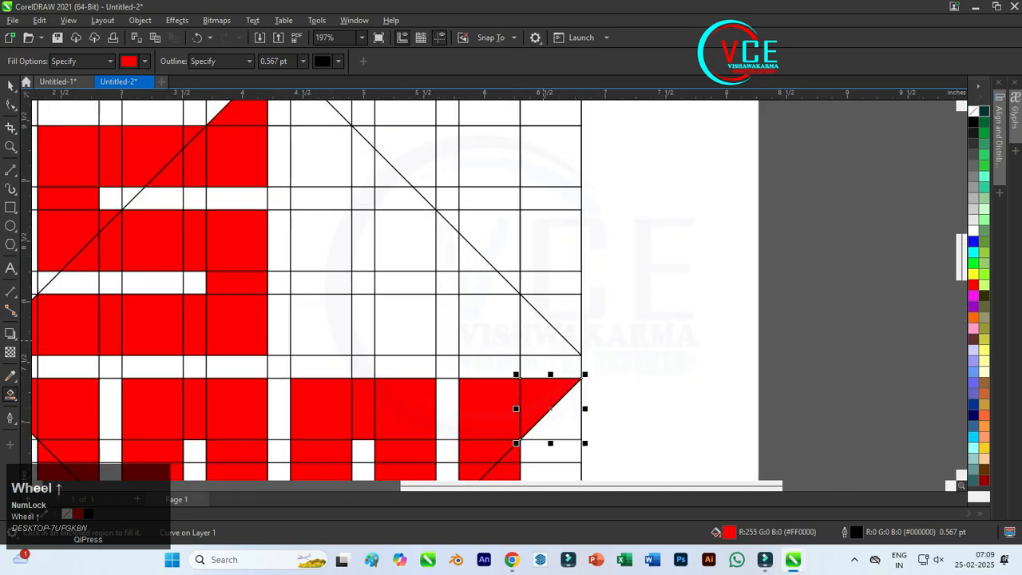
click(539, 335)
click(491, 323)
click(489, 283)
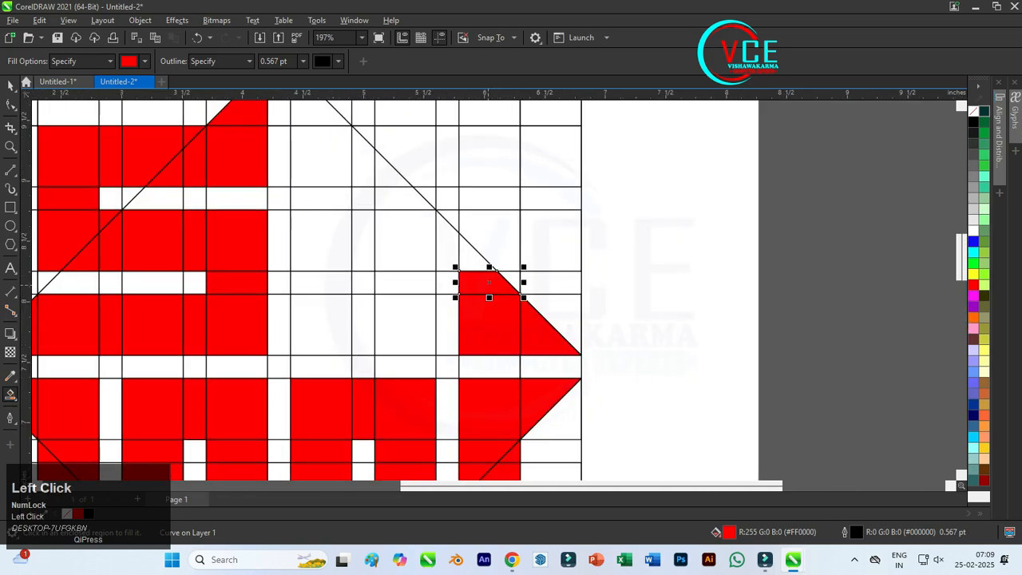
click(478, 251)
click(506, 281)
click(487, 239)
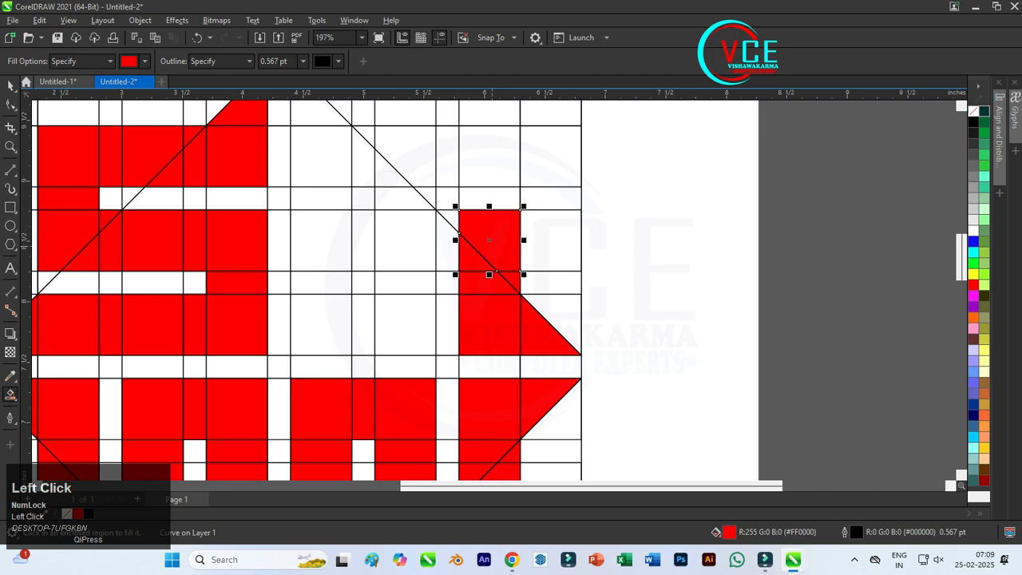
click(488, 198)
click(488, 160)
- Fill the upper-right quadrant's top connector and middle vertical bar red, down to its lowest row
scroll(503, 223, down, 3)
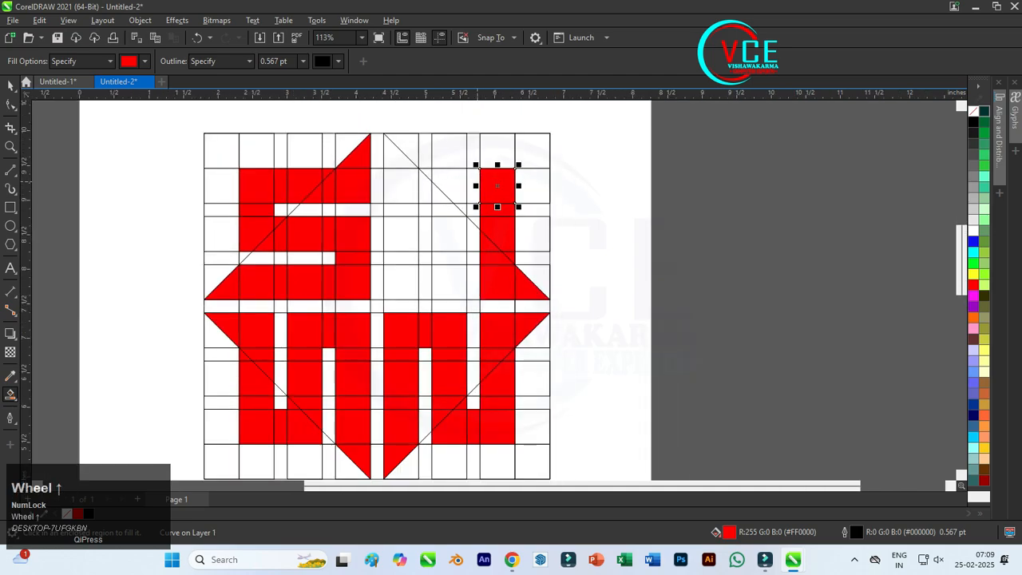
scroll(476, 182, up, 3)
click(471, 191)
click(451, 188)
click(408, 210)
click(451, 232)
click(411, 233)
click(429, 271)
click(429, 315)
click(429, 357)
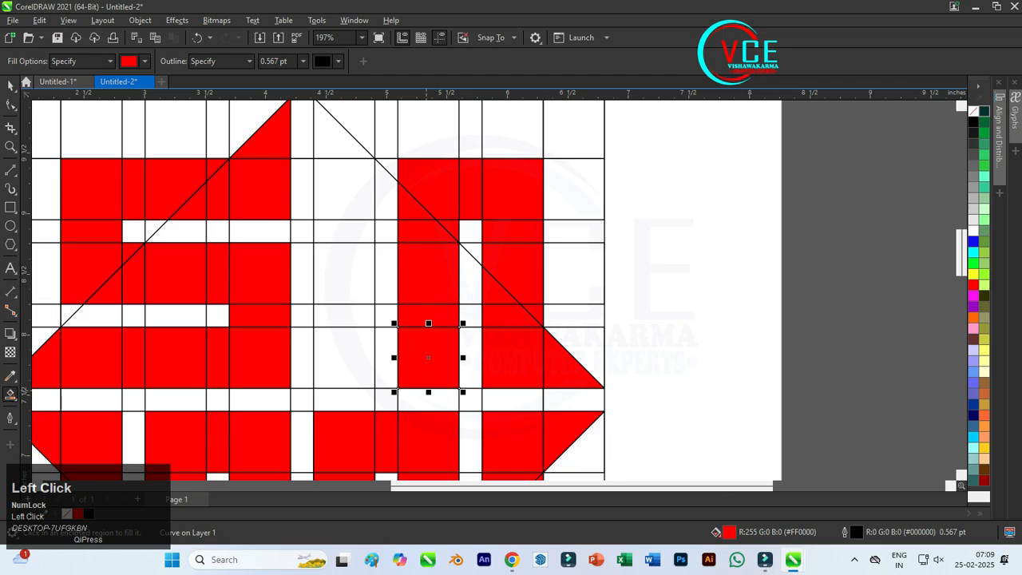
- Fill the upper-right quadrant's bottom connector and left vertical bar red, ending in the triangular top tip
click(386, 356)
click(344, 357)
click(344, 315)
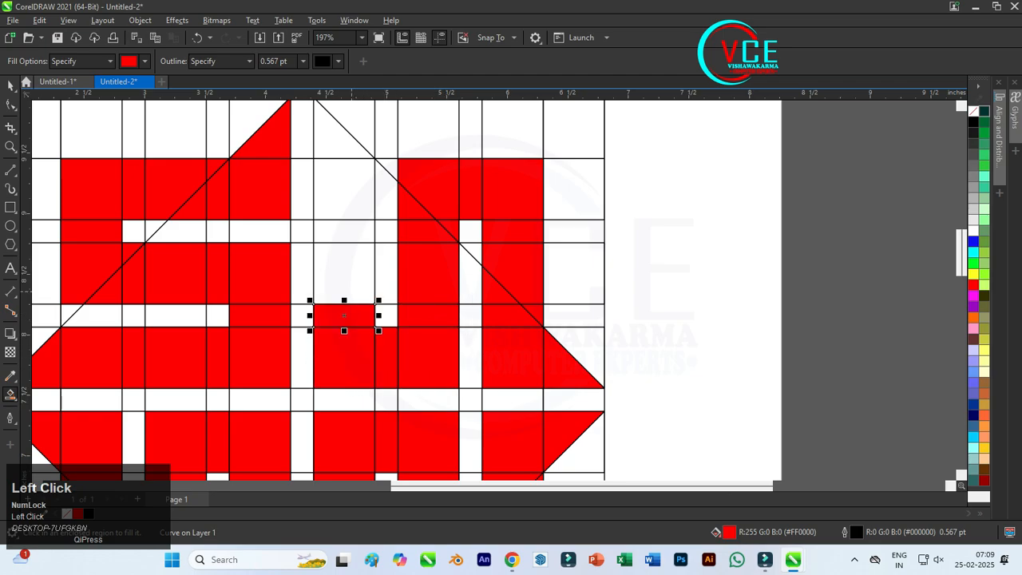
click(345, 273)
click(344, 230)
click(344, 189)
click(344, 128)
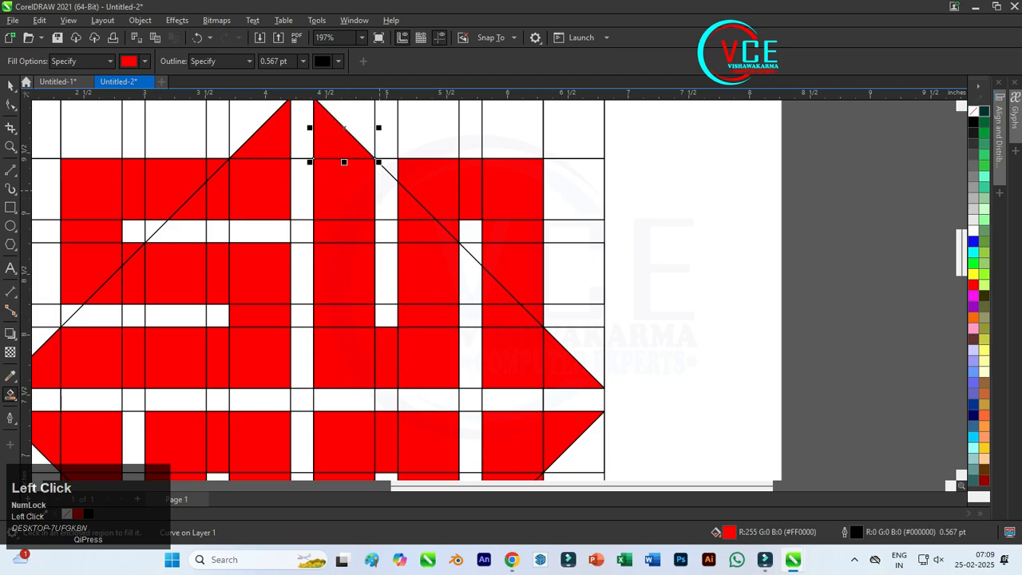
- Delete the groups of vertical and horizontal grid lines behind the red shapes
scroll(377, 217, down, 3)
click(10, 85)
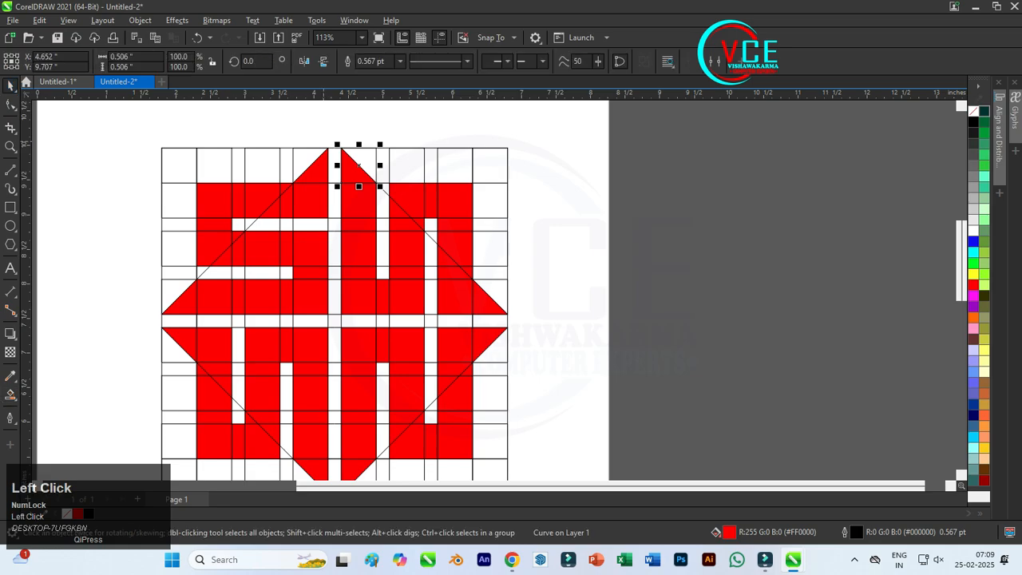
scroll(326, 142, down, 1)
click(502, 197)
click(483, 208)
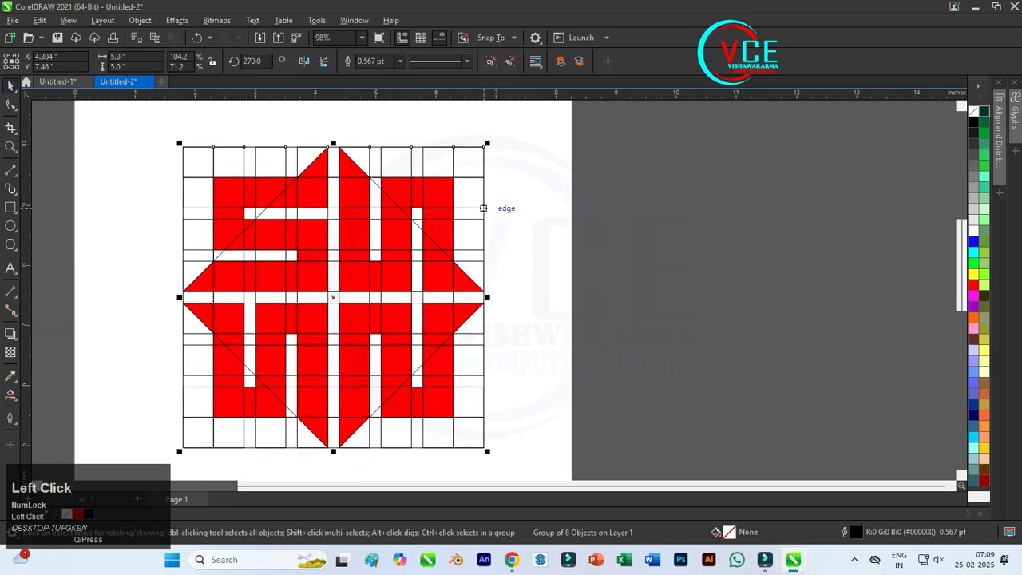
key(Delete)
click(484, 208)
key(Delete)
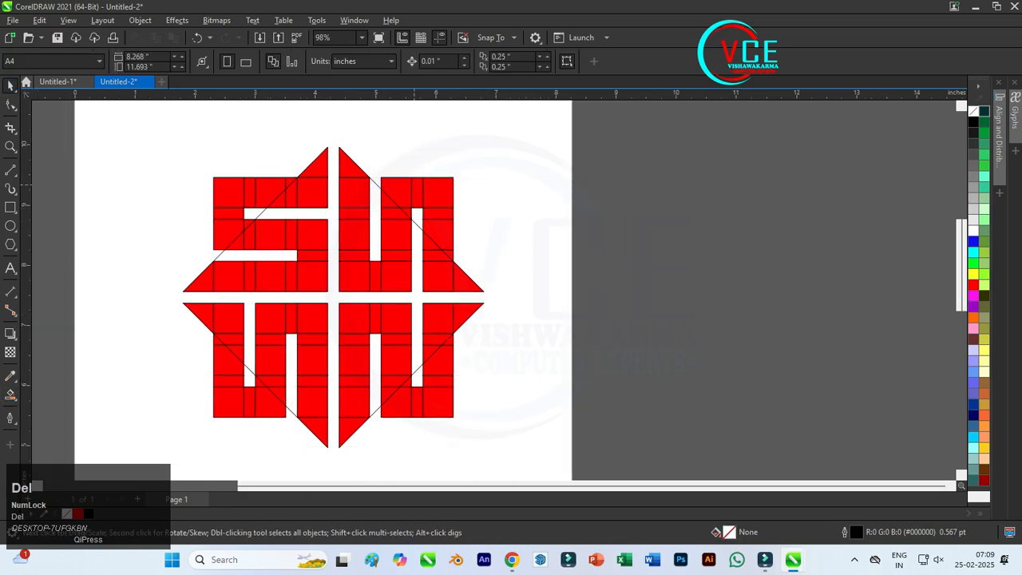
- Delete the diagonal guide line crossing the upper-left quadrant
scroll(310, 184, down, 1)
scroll(280, 177, down, 1)
drag(173, 137, 210, 233)
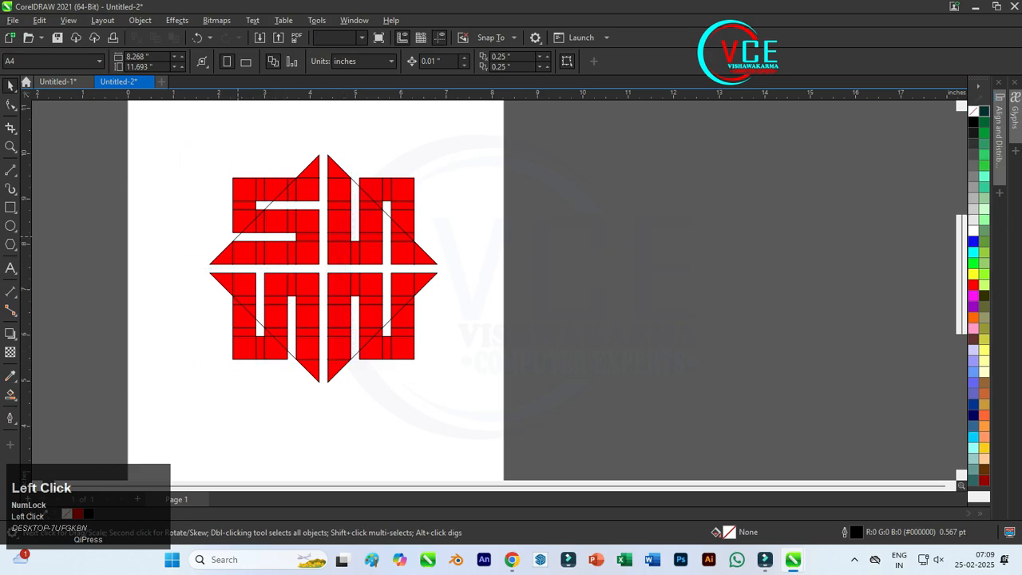
click(238, 234)
key(Delete)
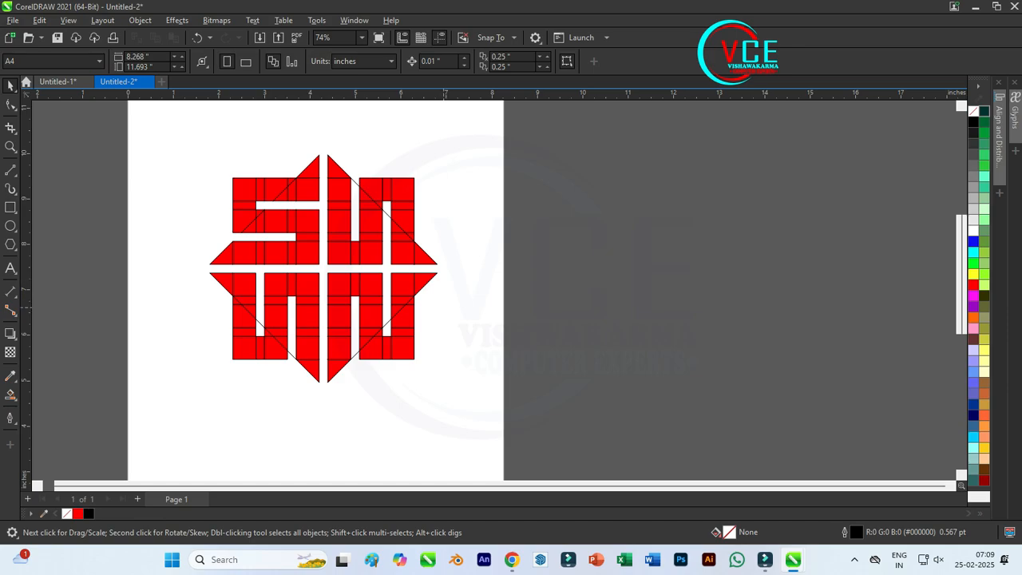
- Fill the lower-right quadrant's triangular bottom tip and bottom horizontal bar red, out to its outer corner cell
key(F10)
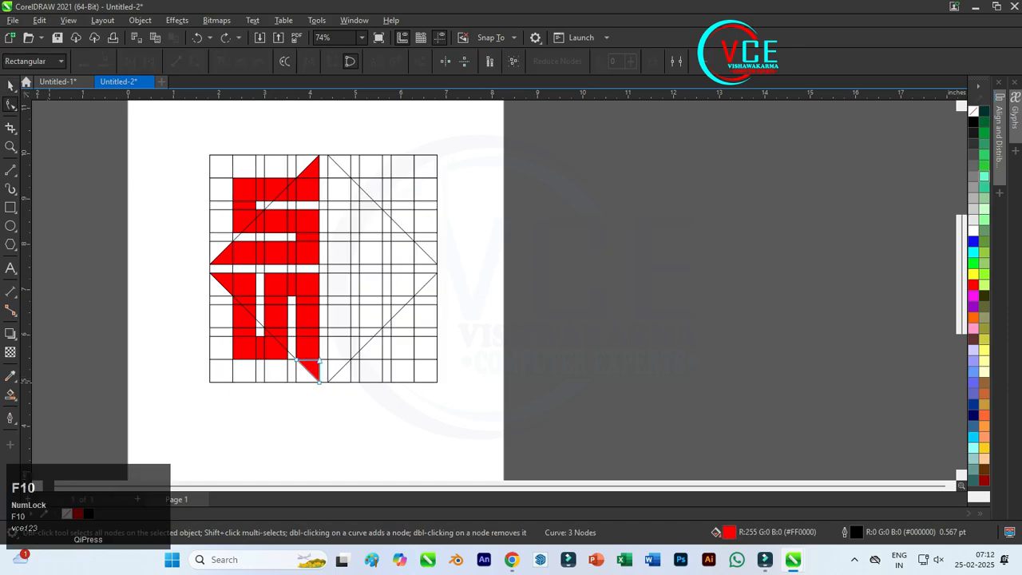
click(310, 369)
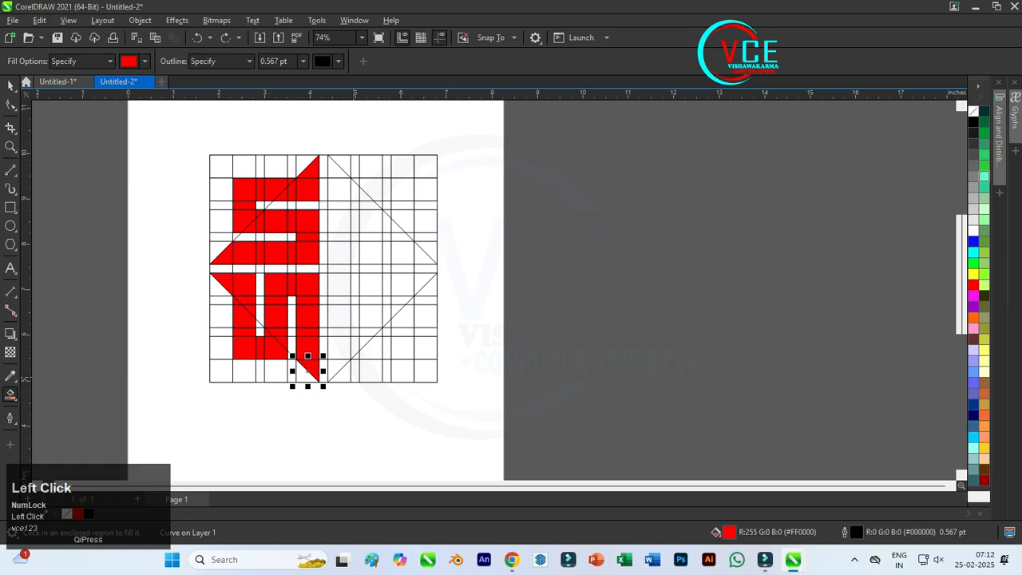
click(335, 369)
click(339, 352)
click(354, 347)
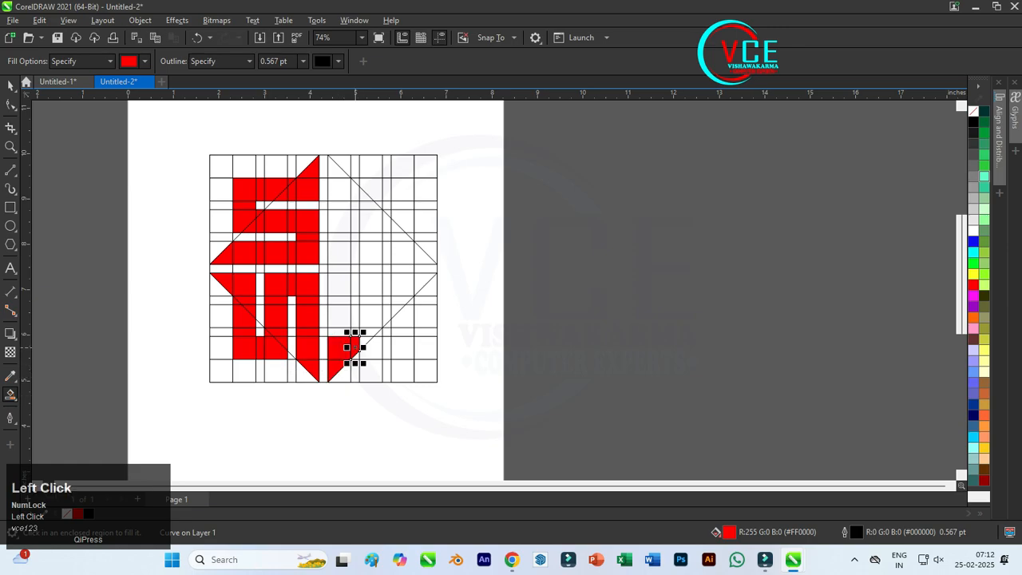
click(370, 347)
scroll(370, 347, up, 2)
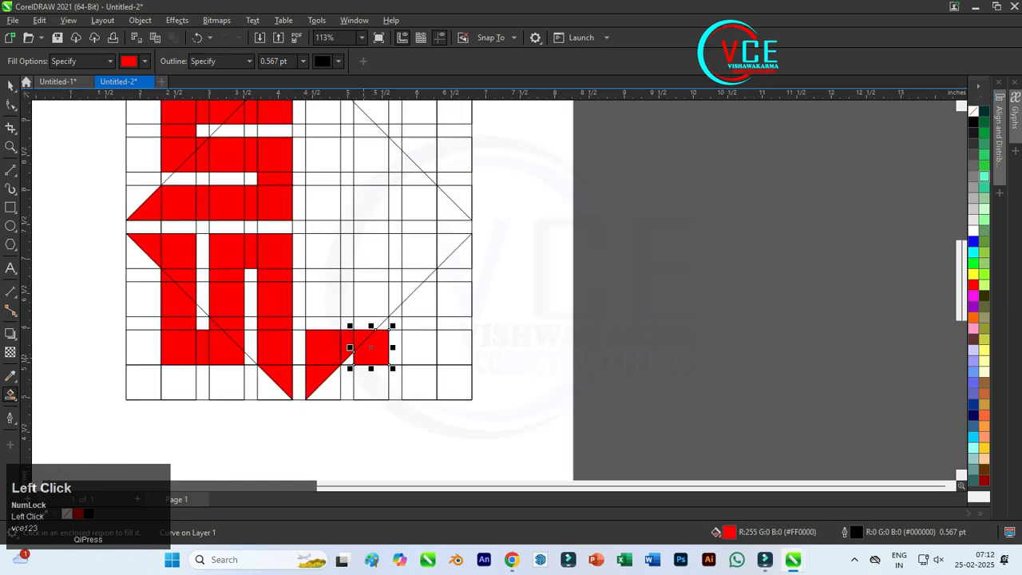
click(345, 358)
click(395, 347)
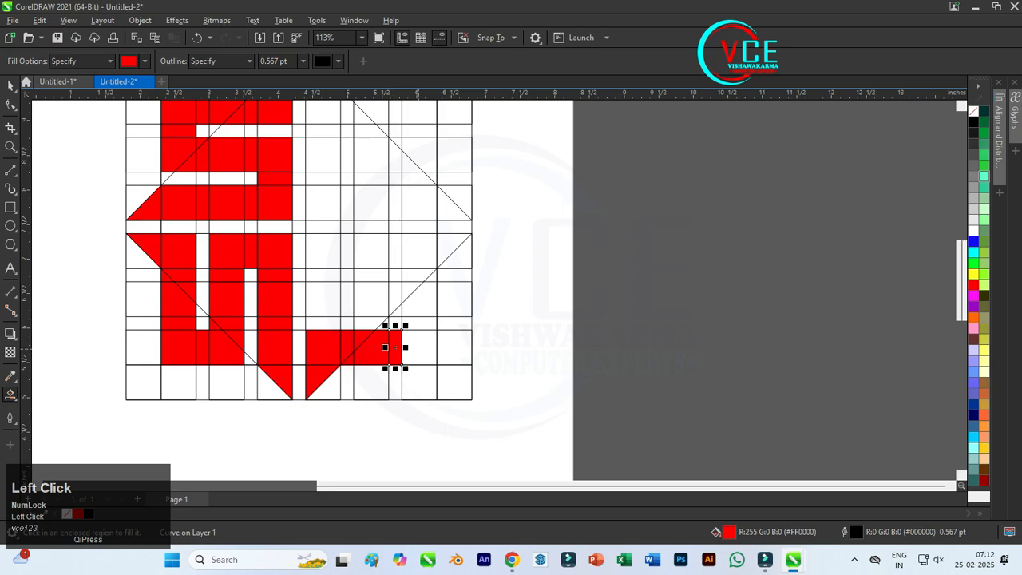
click(419, 348)
- Fill the lower-right quadrant's right connector and middle horizontal bar red on both sides of the diagonal
click(419, 317)
click(424, 296)
click(408, 289)
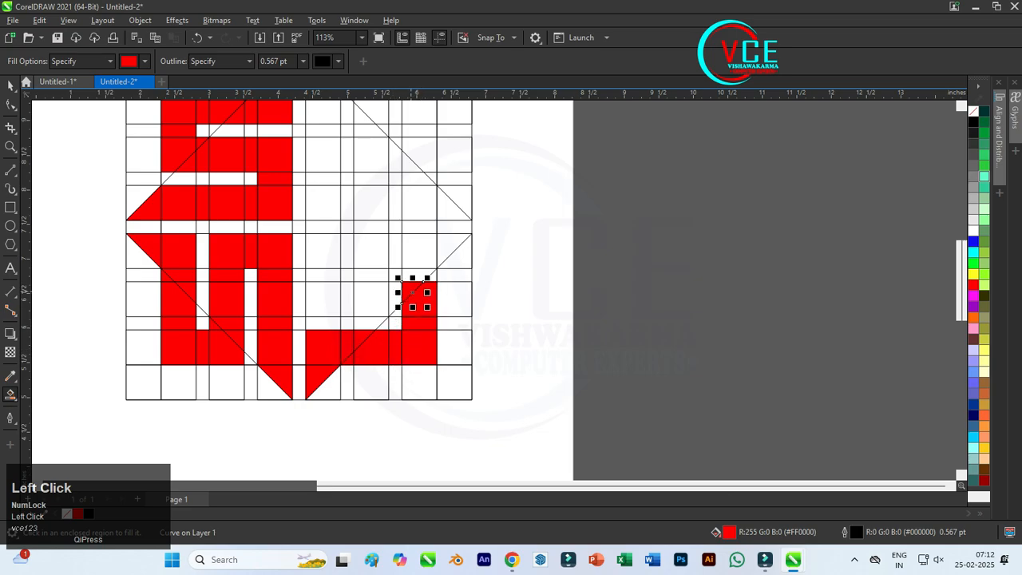
click(395, 313)
click(395, 291)
click(372, 299)
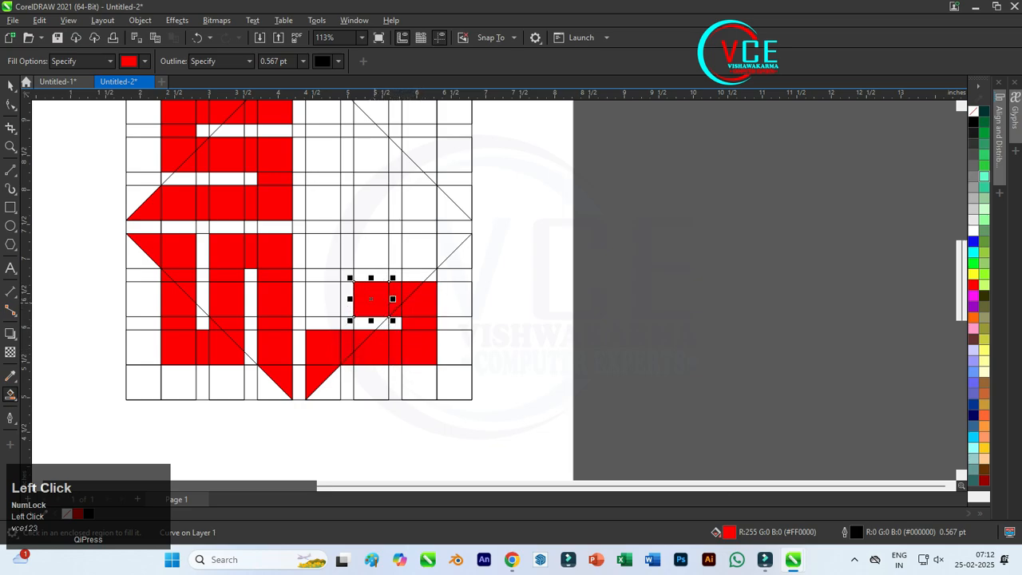
click(348, 299)
click(324, 299)
- Fill the lower-right quadrant's left connector and top horizontal bar red, ending in the triangular right tip
click(323, 274)
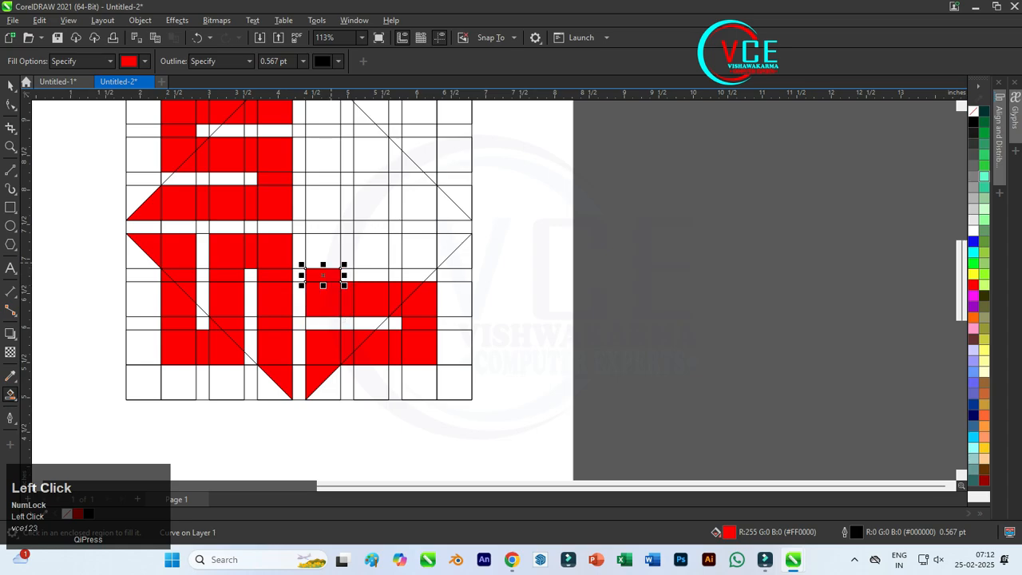
click(323, 250)
click(347, 251)
click(371, 250)
click(395, 250)
click(417, 250)
click(448, 243)
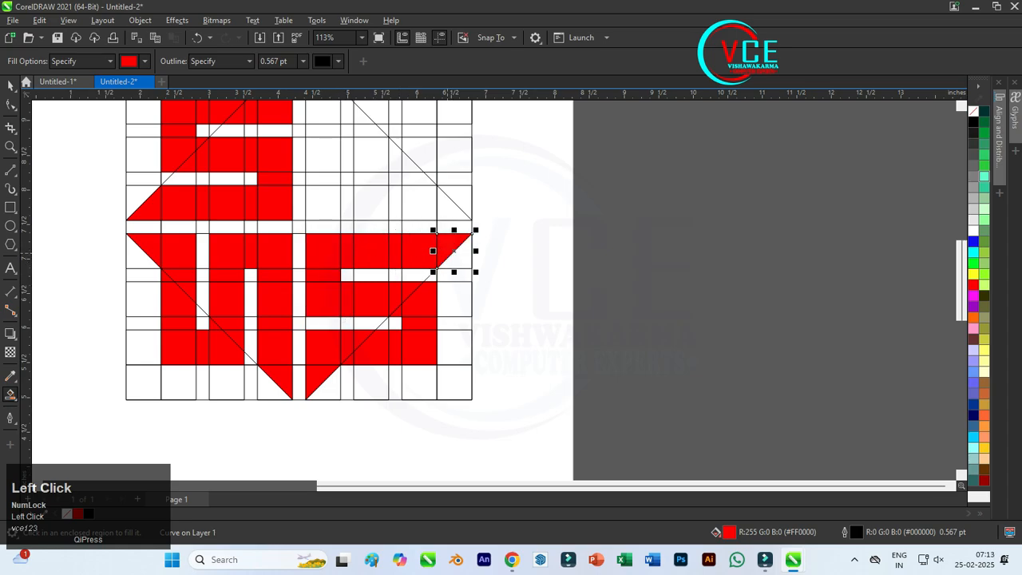
- Fill the upper-right quadrant's triangular right tip and right vertical bar red
scroll(451, 250, up, 3)
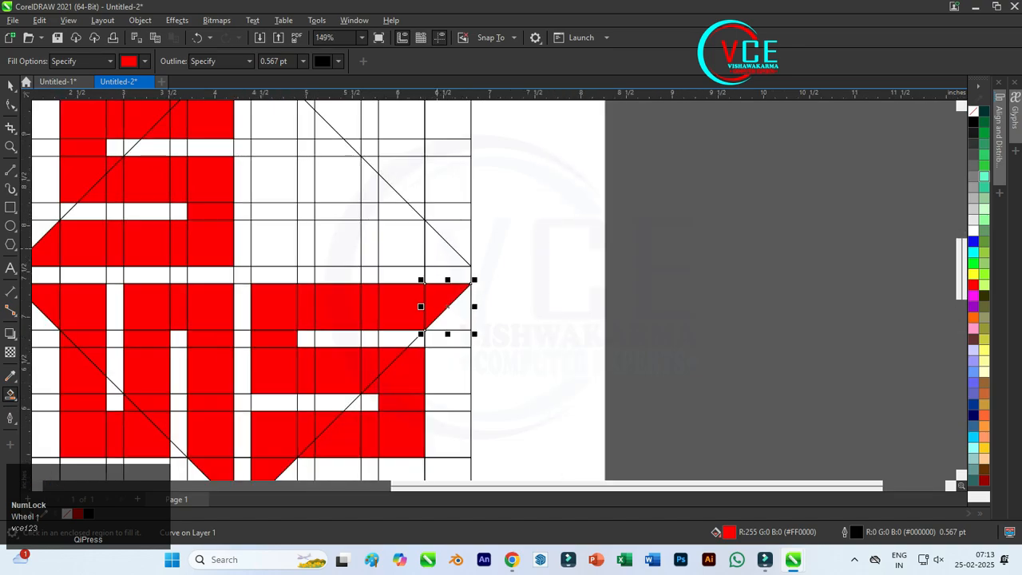
click(450, 245)
click(402, 243)
click(403, 211)
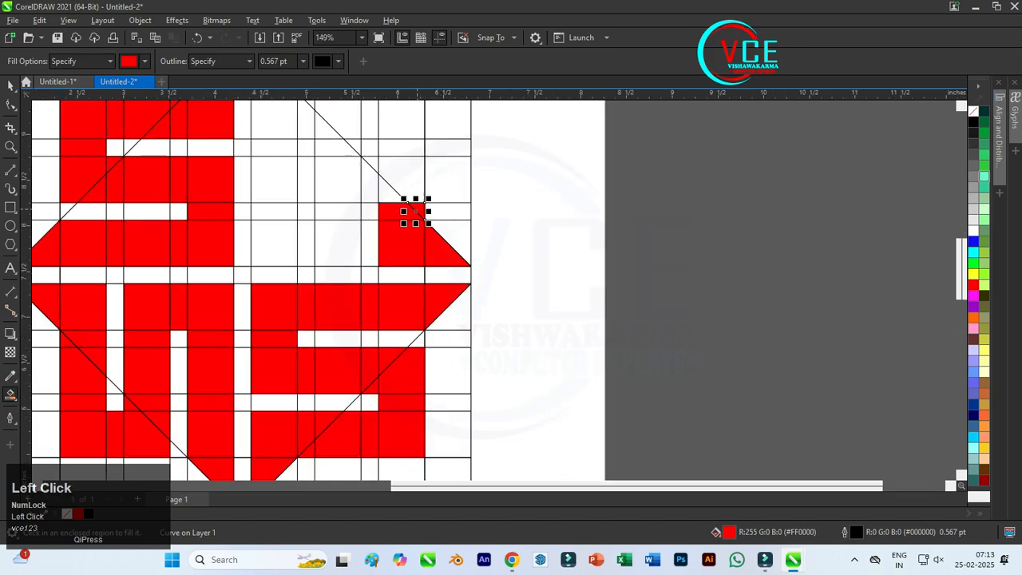
click(402, 180)
- Fill the upper-right quadrant's top connector and middle vertical bar red, down to the lowest row
scroll(401, 179, down, 3)
click(379, 164)
click(359, 156)
click(349, 176)
click(365, 188)
click(371, 186)
click(361, 209)
click(361, 228)
click(361, 259)
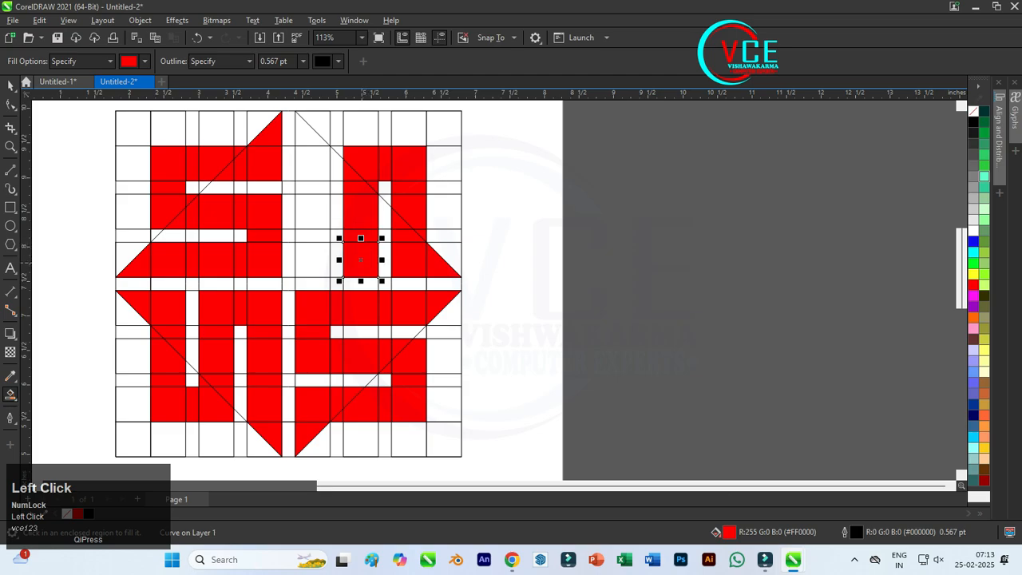
- Fill the upper-right quadrant's bottom connector and left vertical bar red, up to the triangular top tip
click(335, 257)
click(312, 258)
click(312, 234)
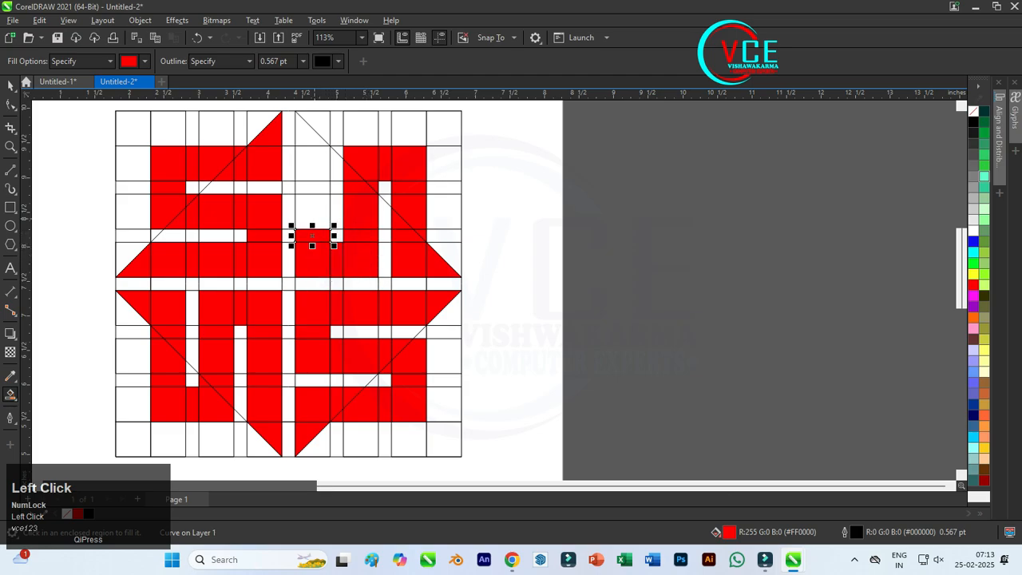
click(312, 211)
click(313, 186)
click(312, 164)
click(308, 131)
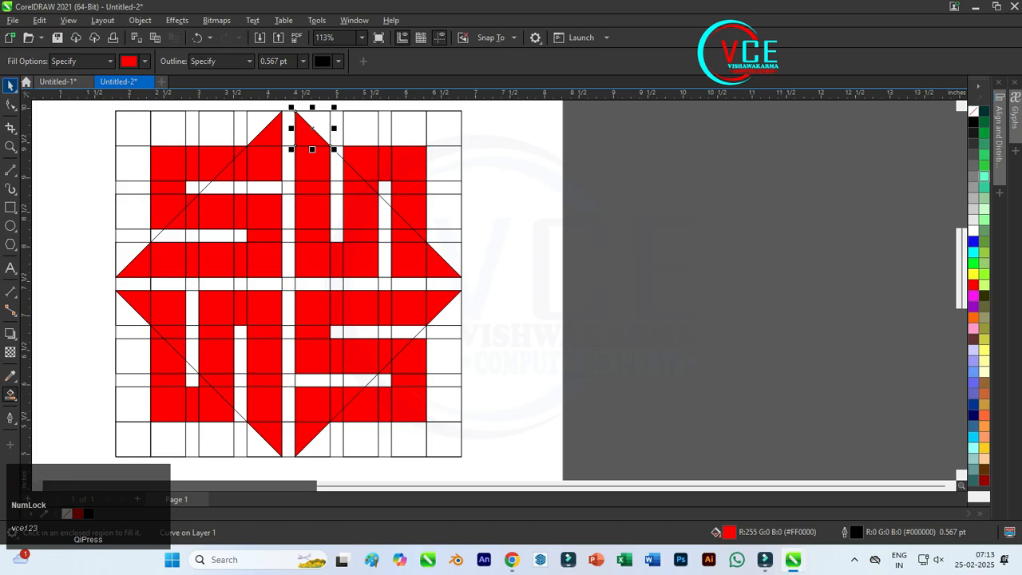
- Delete the vertical and horizontal grid line groups surrounding the finished red quadrants
click(10, 85)
scroll(505, 196, down, 1)
click(499, 196)
click(472, 182)
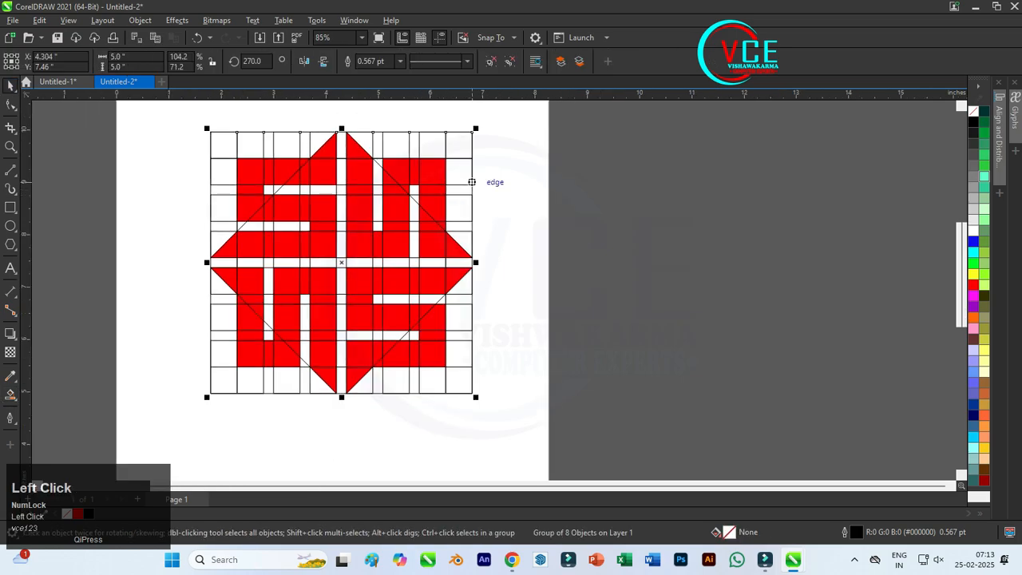
key(Delete)
click(472, 199)
key(Delete)
key(Delete)
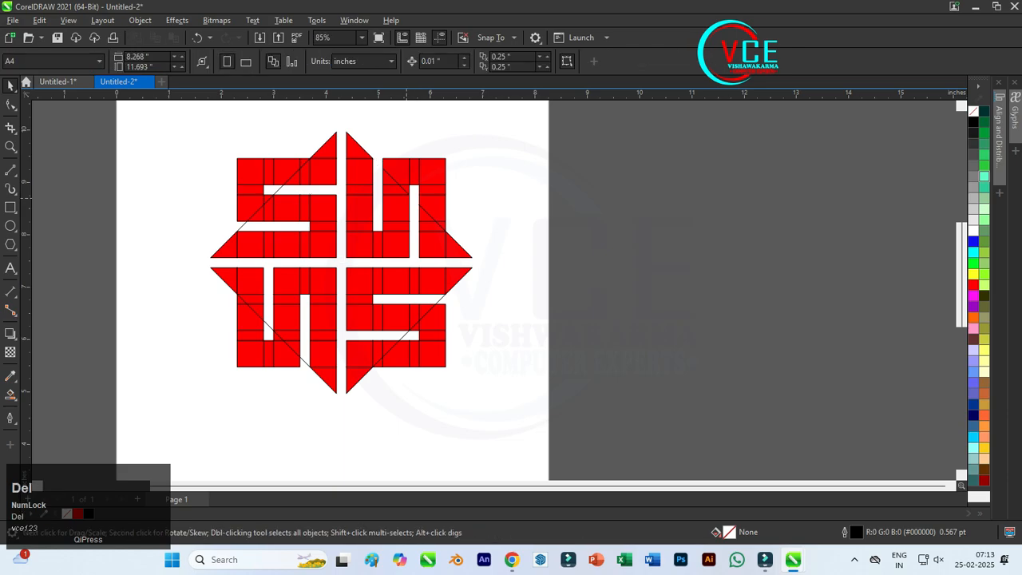
- Delete the remaining diagonal guide lines that cross the gaps between the red bars
click(276, 189)
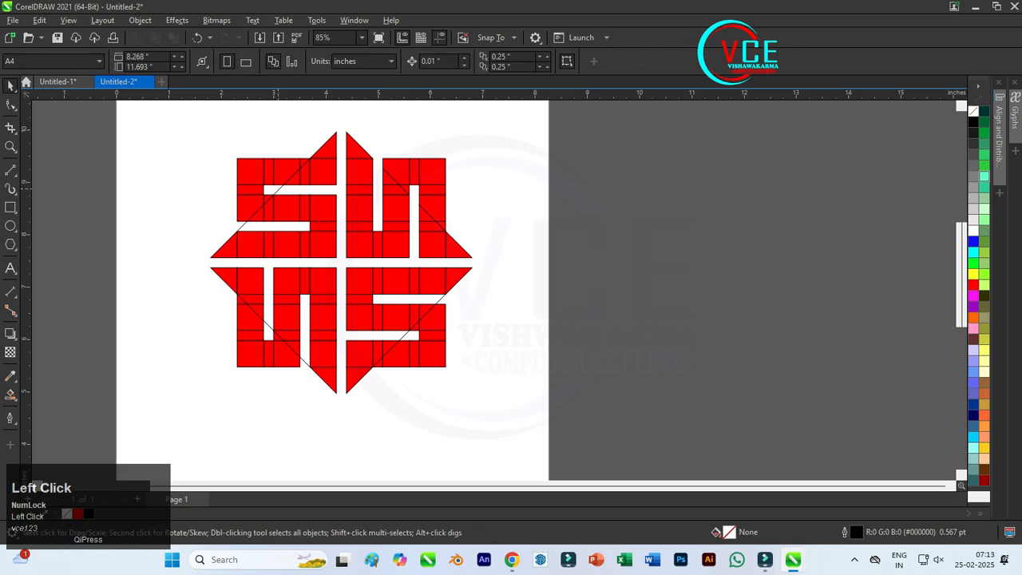
key(Delete)
click(445, 296)
key(Delete)
- Weld all the red pieces into one curve and reduce its surplus nodes
drag(186, 107, 514, 426)
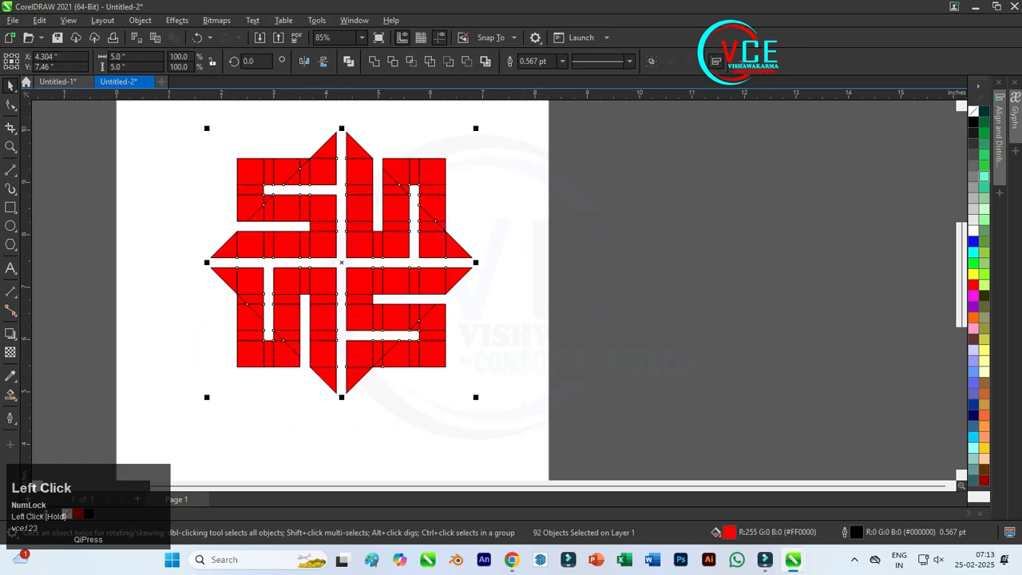
click(375, 61)
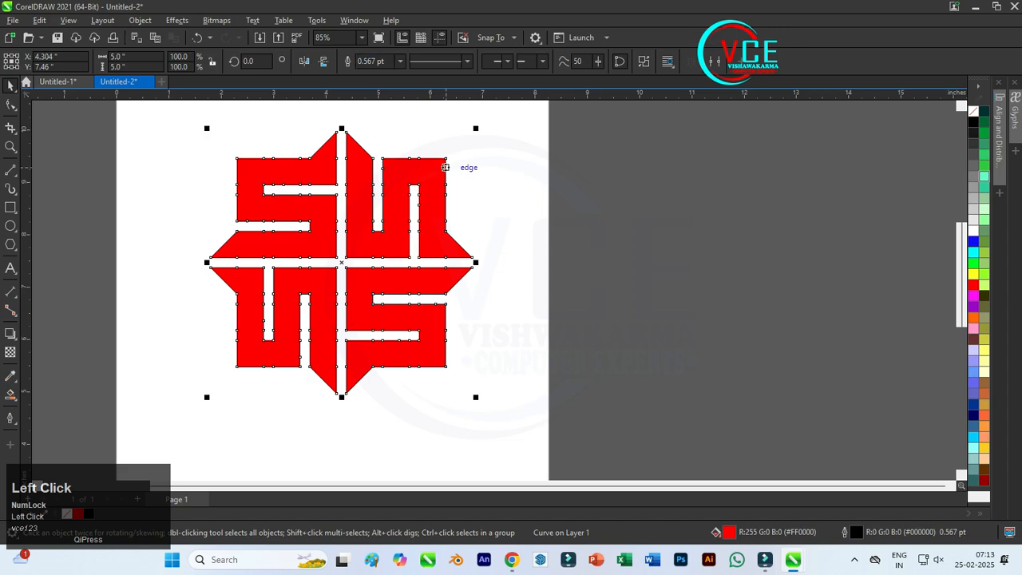
click(11, 105)
drag(245, 190, 479, 406)
click(557, 61)
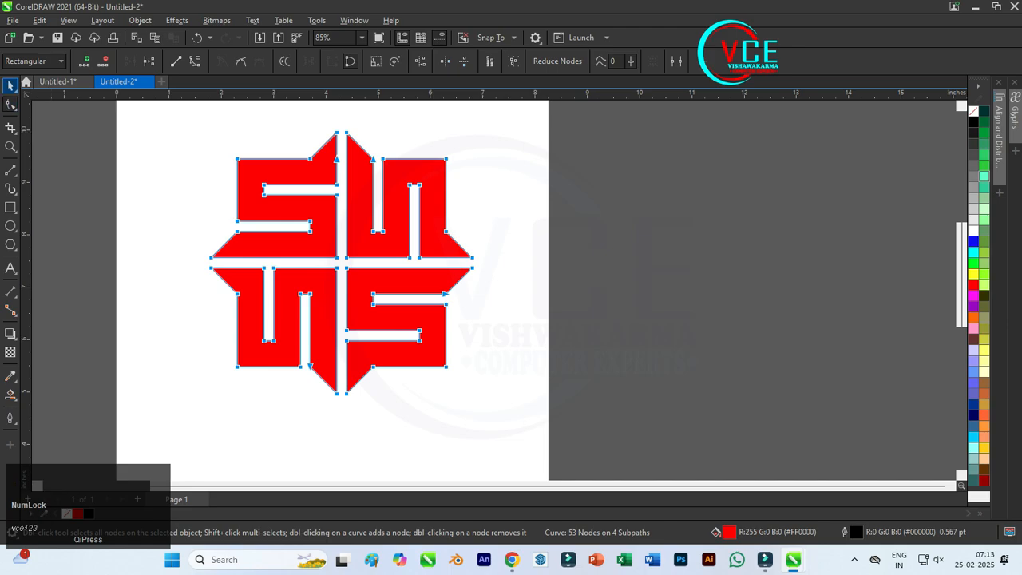
click(11, 85)
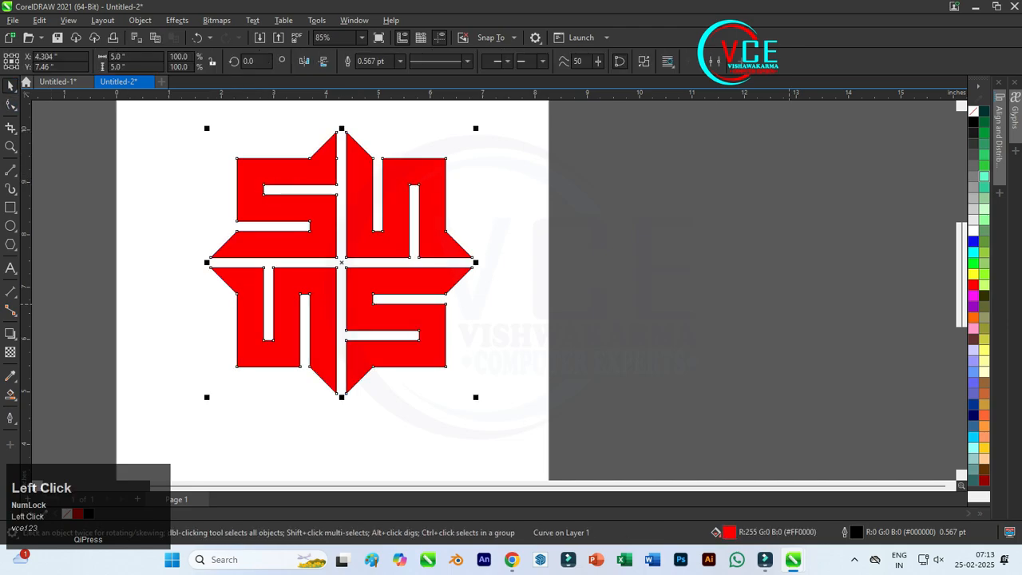
- Break the welded curve apart into separate quadrant shapes
right_click(386, 181)
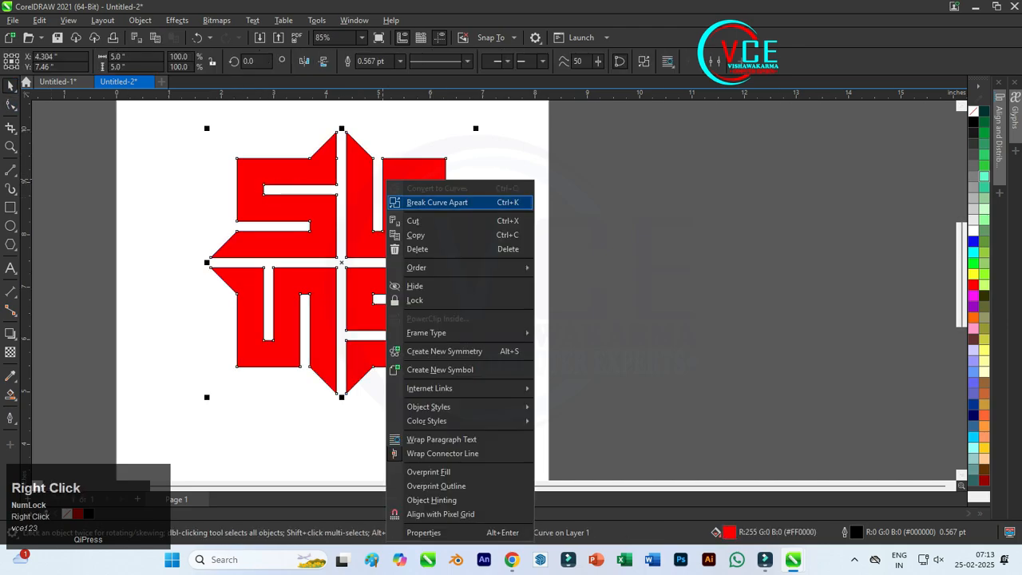
click(437, 202)
click(471, 181)
- Recolour the upper-left shape pink, the upper-right shape blue (#6699FF) and the lower-right shape yellow (#FFCC00)
click(287, 209)
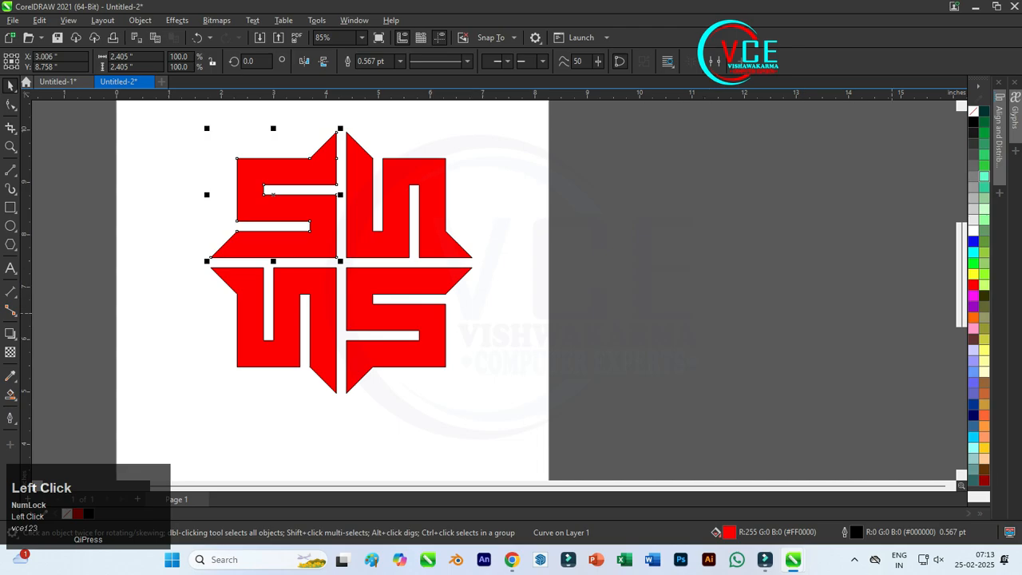
click(974, 328)
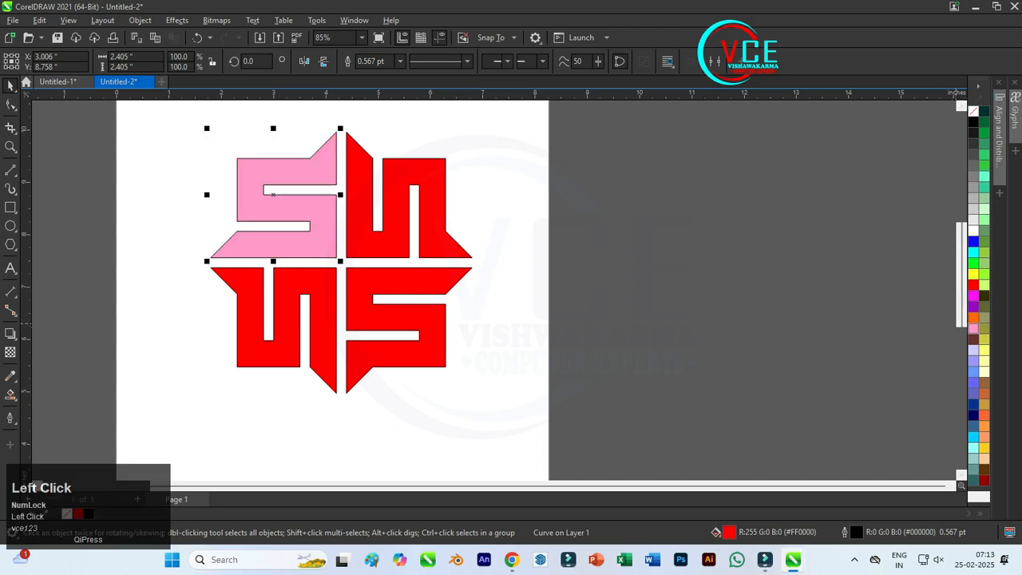
key(Tab)
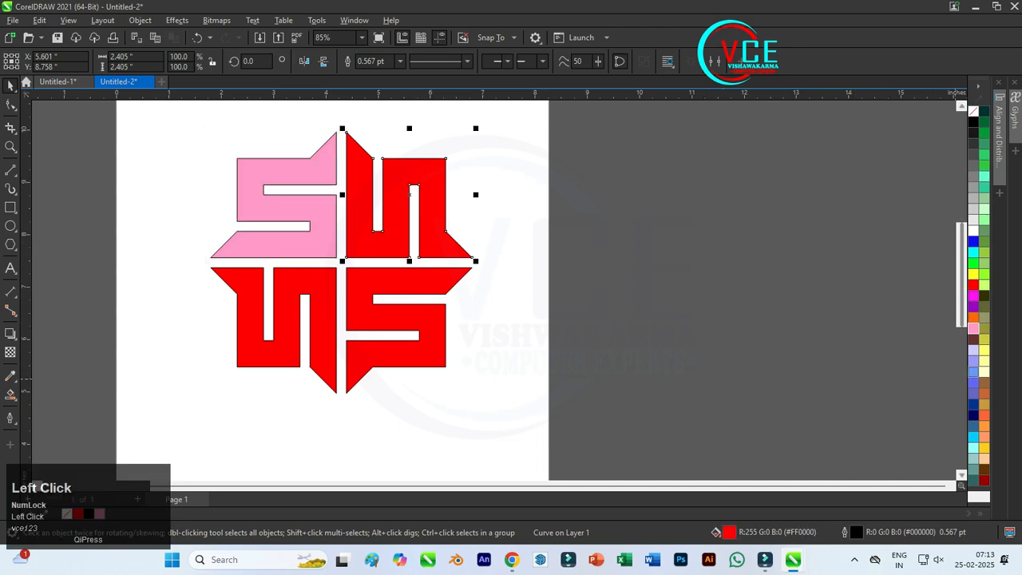
click(974, 372)
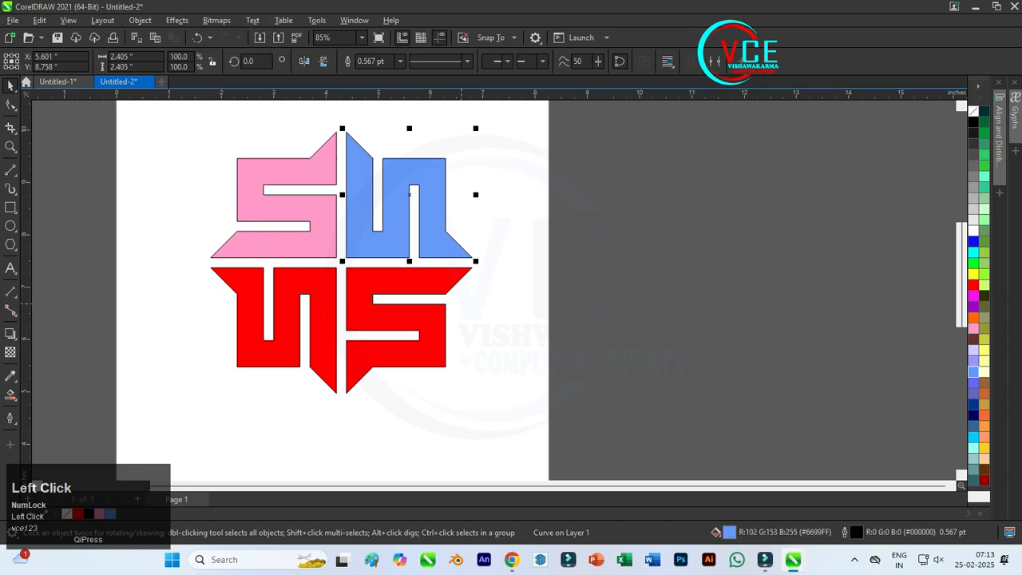
key(Tab)
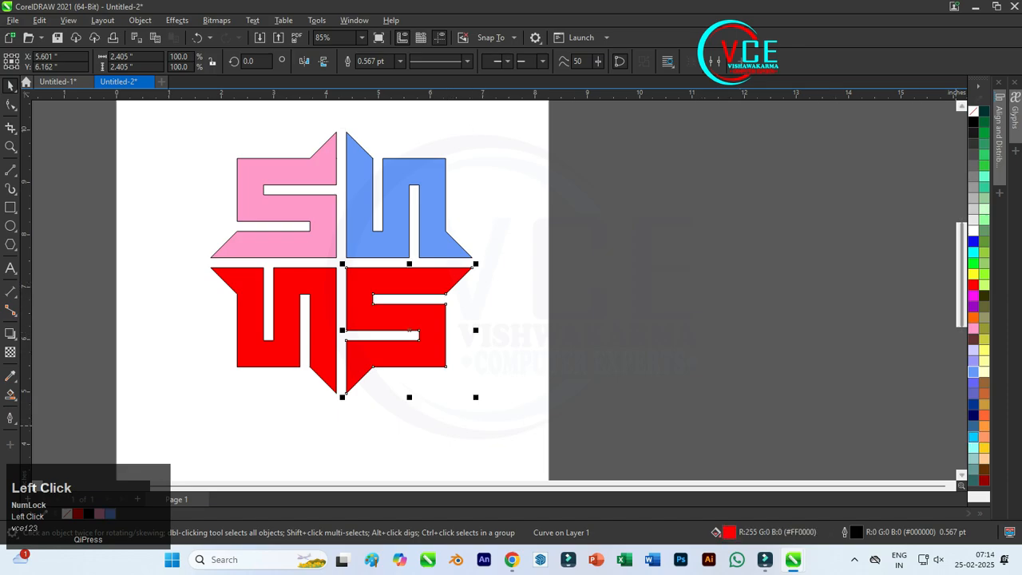
click(984, 447)
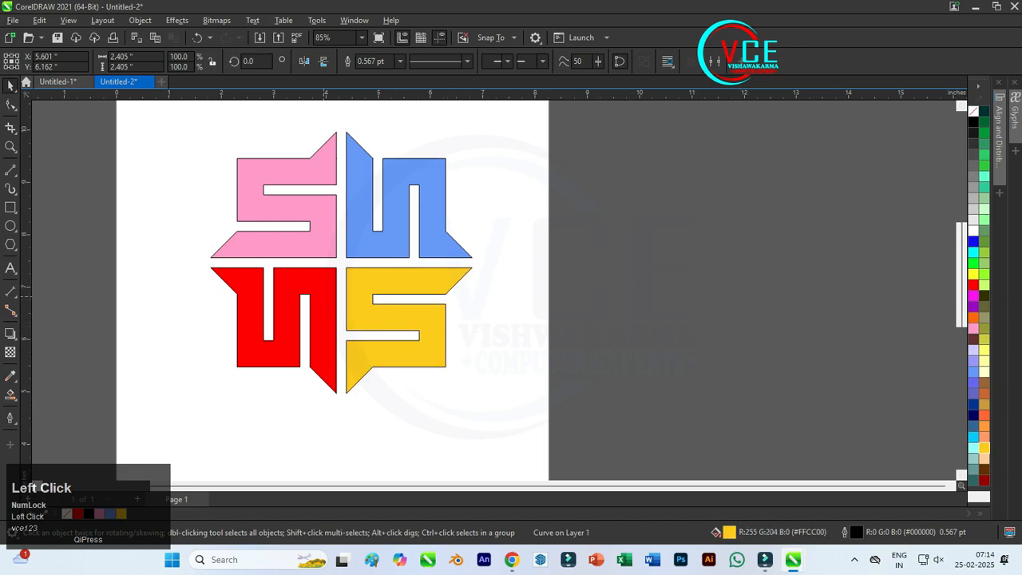
- Recolour the lower-left quadrant shape light green (#99FF99)
key(Tab)
click(984, 219)
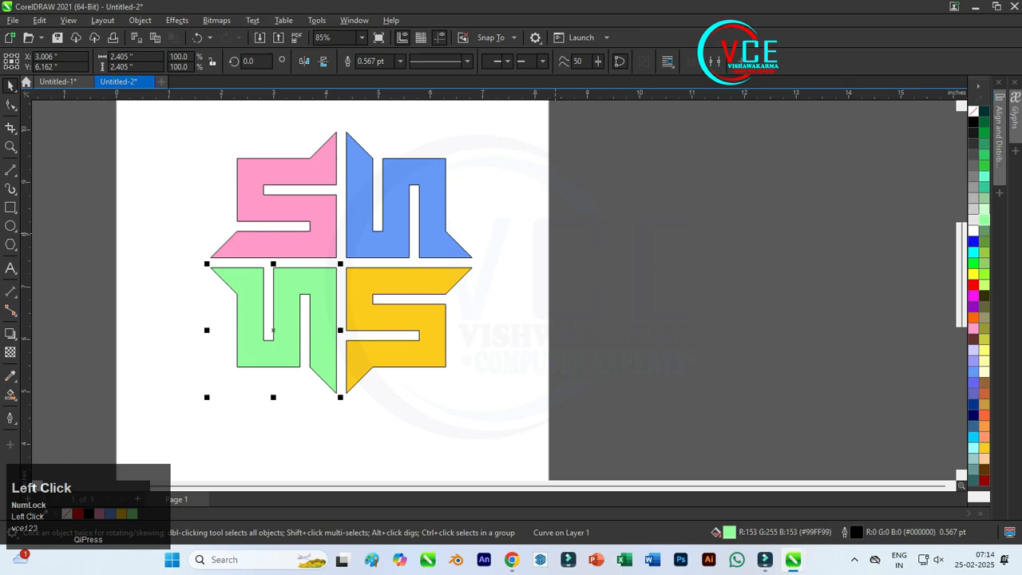
key(Escape)
- Apply the Inner Edge shadow preset to all four quadrant shapes together and set the shadow opacity to 80
drag(479, 121, 182, 401)
click(10, 333)
click(44, 333)
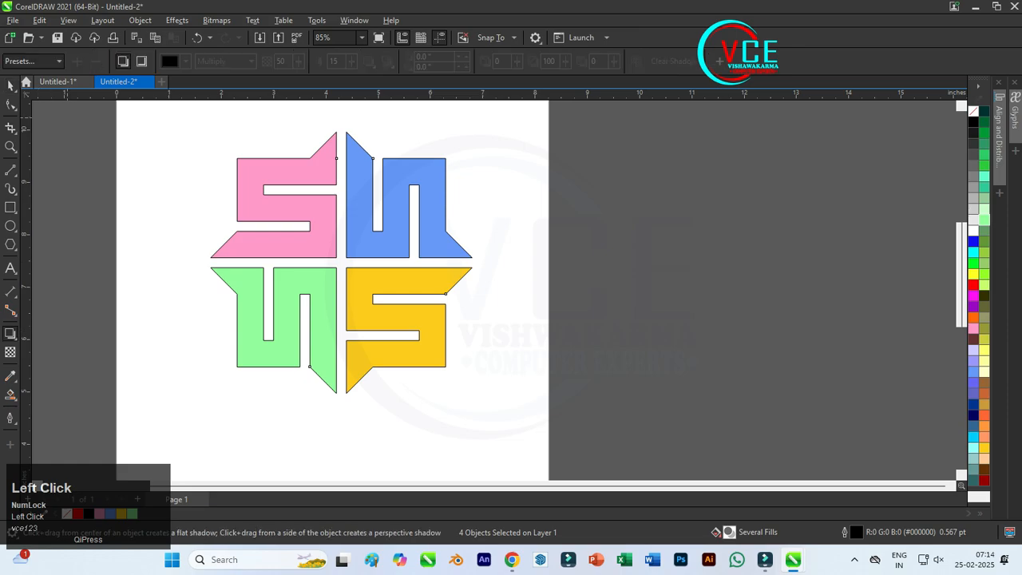
click(32, 60)
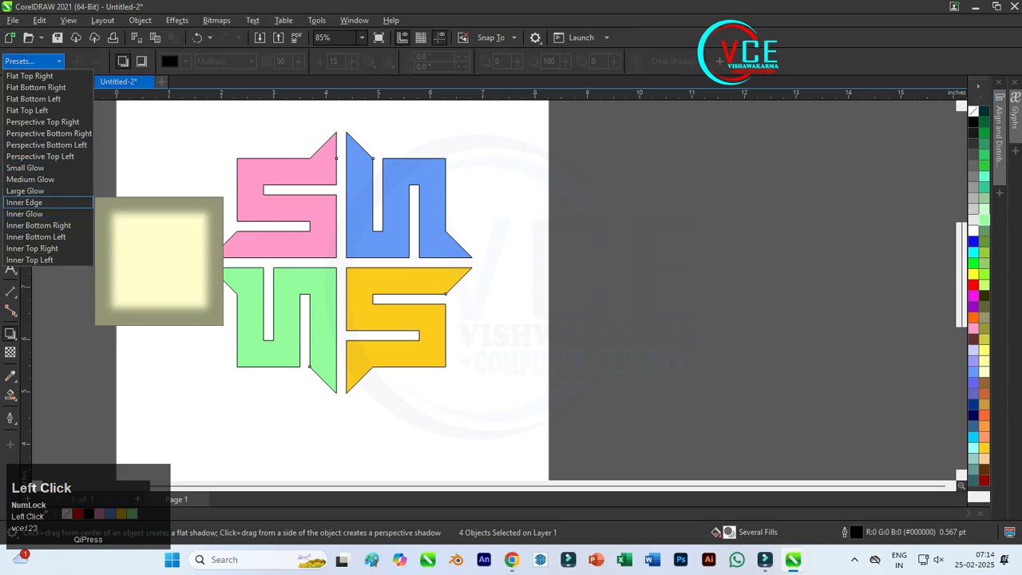
click(23, 202)
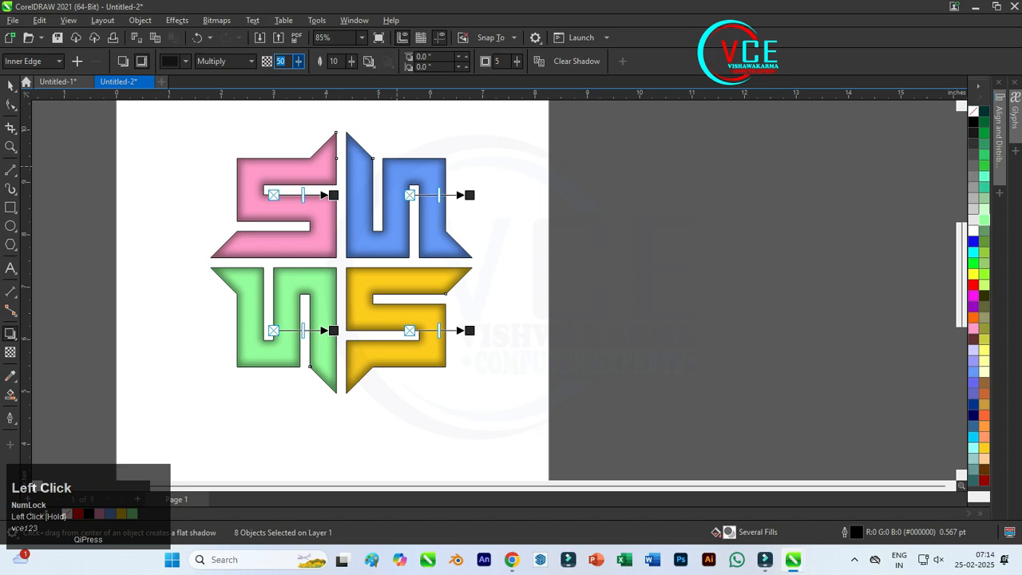
text(80)
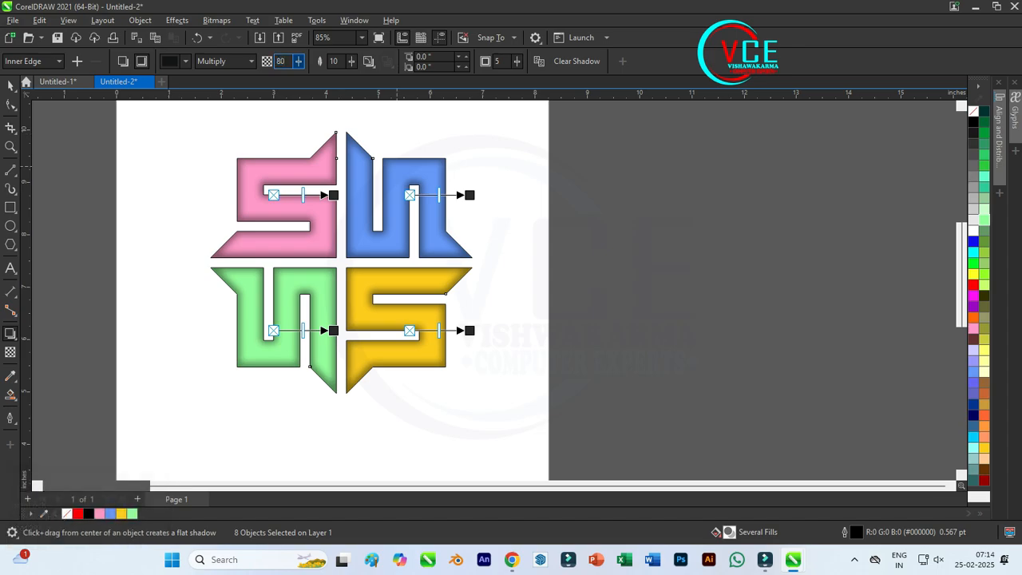
key(Return)
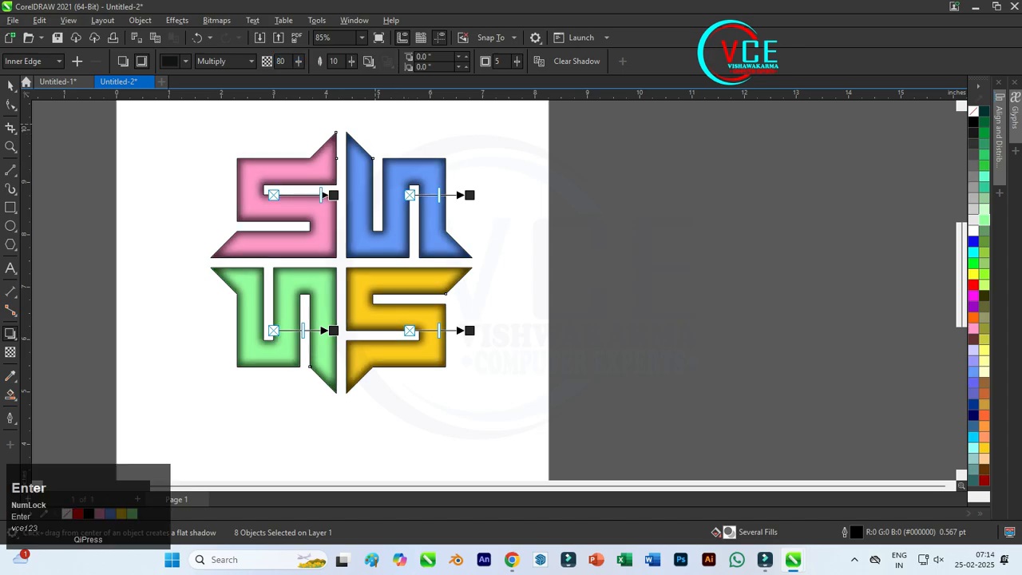
- Convert the four shaded shapes into a single RGB bitmap at 300 dpi
click(10, 86)
scroll(380, 181, up, 2)
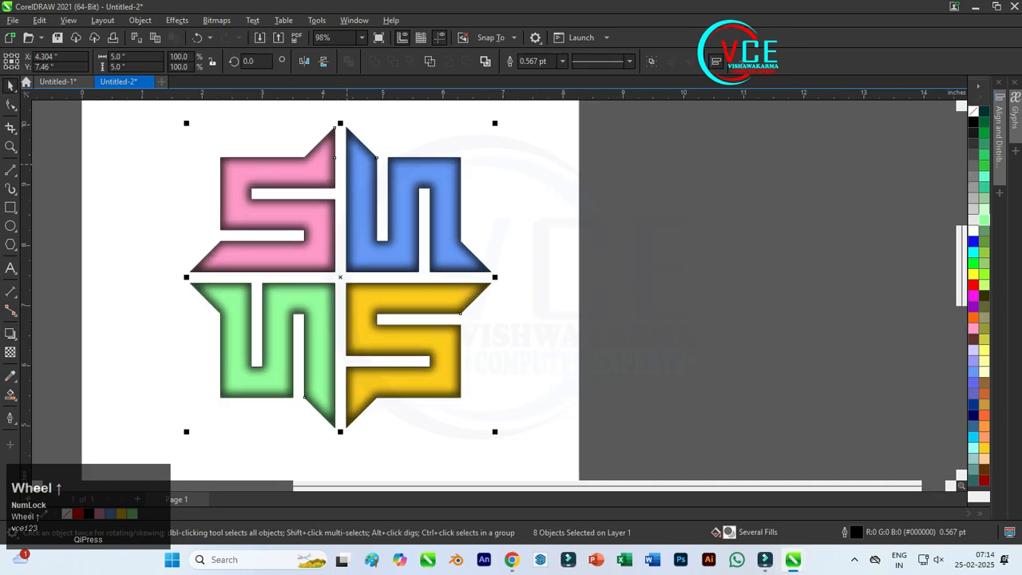
click(176, 20)
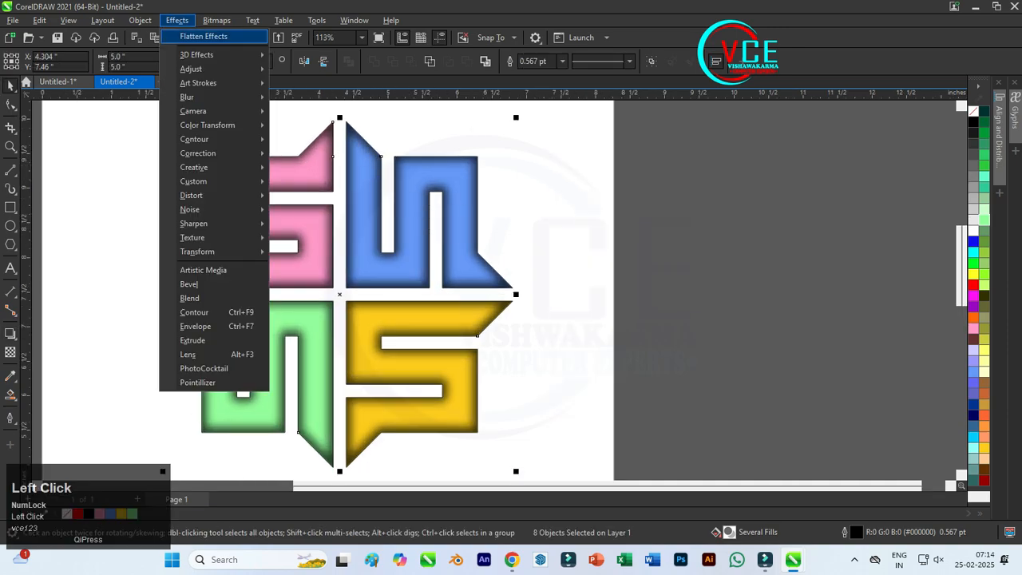
click(204, 36)
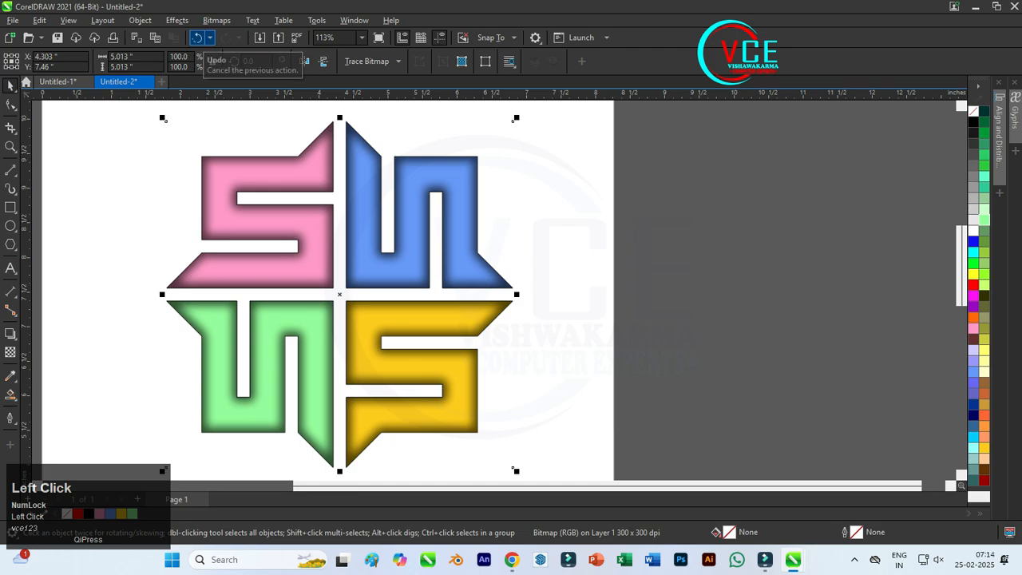
- Apply the Plastic texture effect to the logo bitmap with highlight 76, depth 34, smoothness 57 and light direction 324°
click(176, 20)
mouse_move(208, 237)
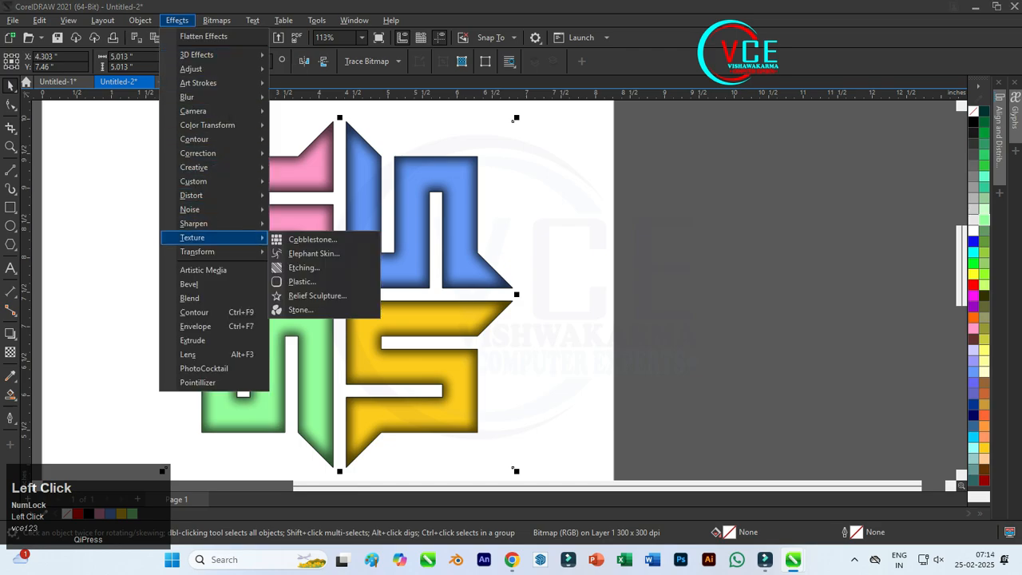
click(302, 281)
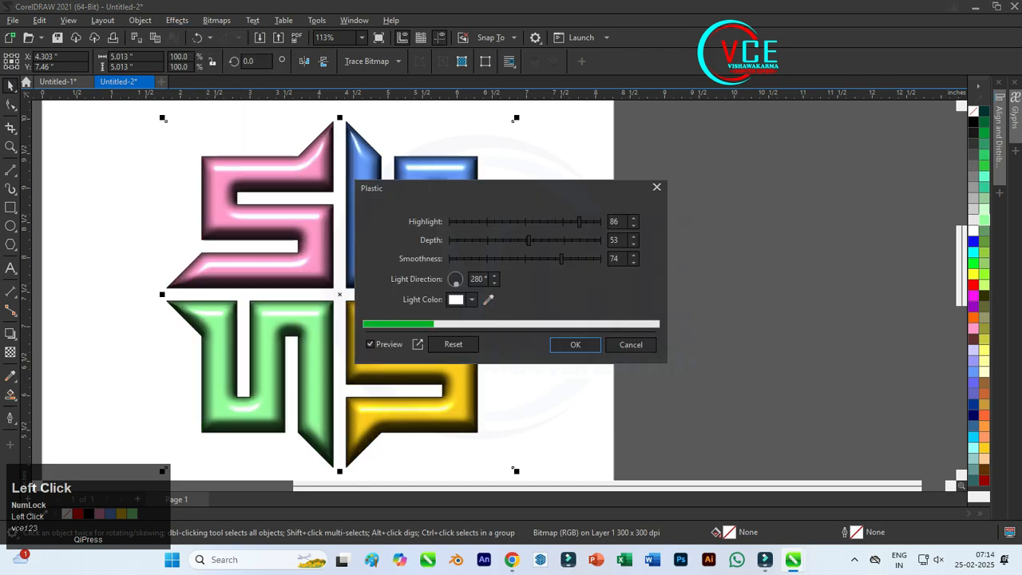
drag(566, 196, 732, 152)
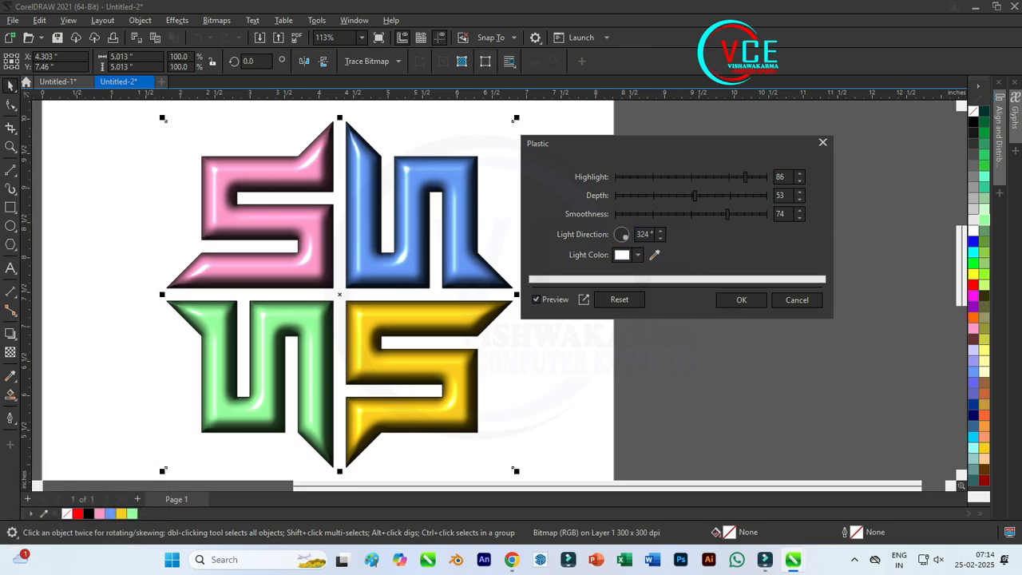
drag(694, 195, 665, 196)
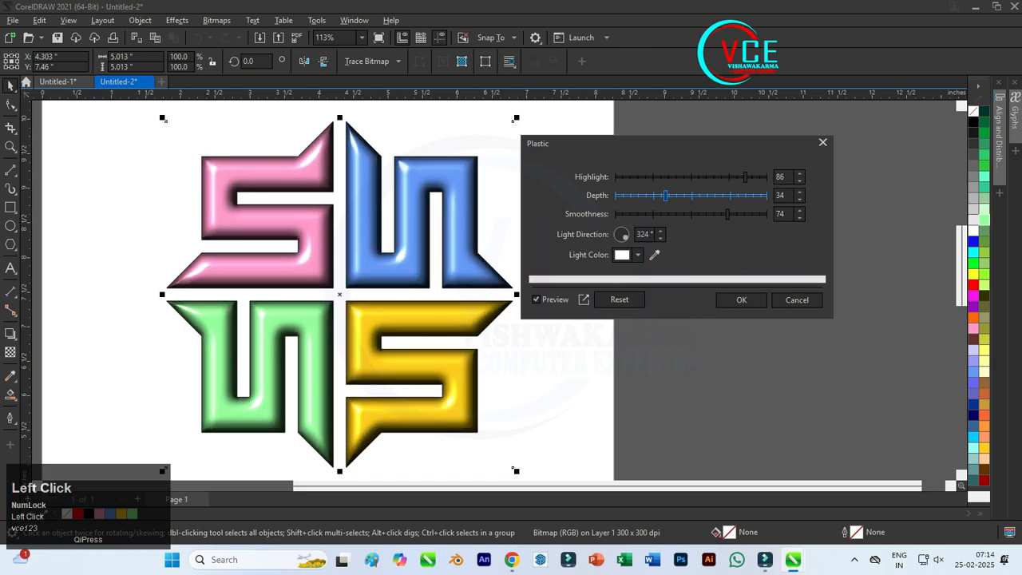
drag(727, 214, 692, 214)
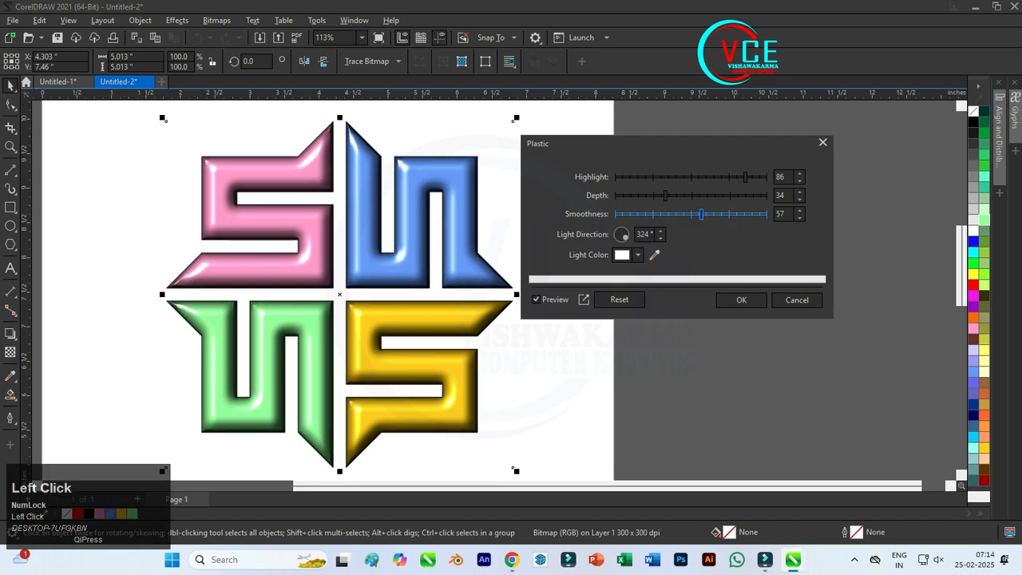
drag(745, 176, 676, 176)
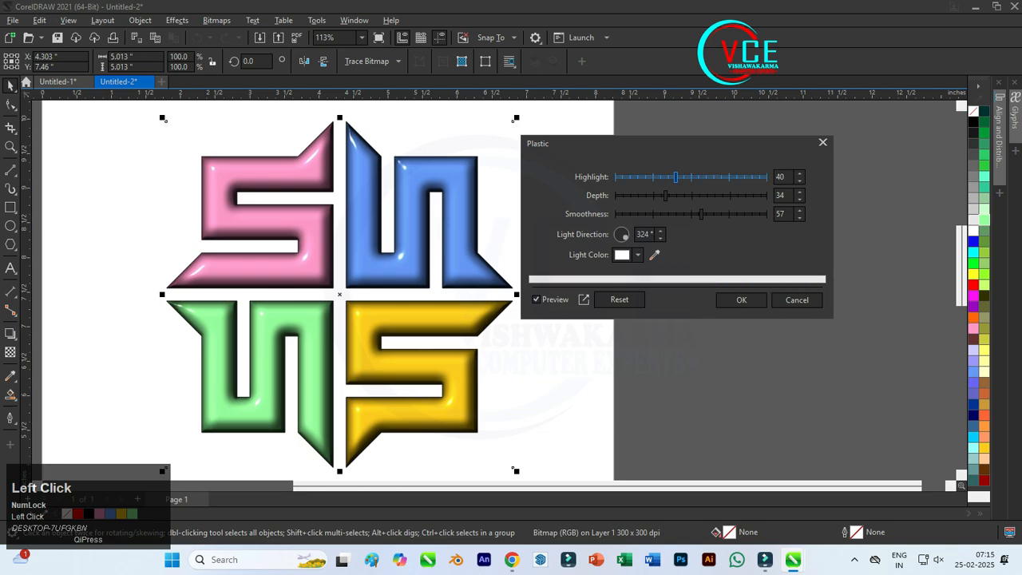
drag(705, 177, 729, 176)
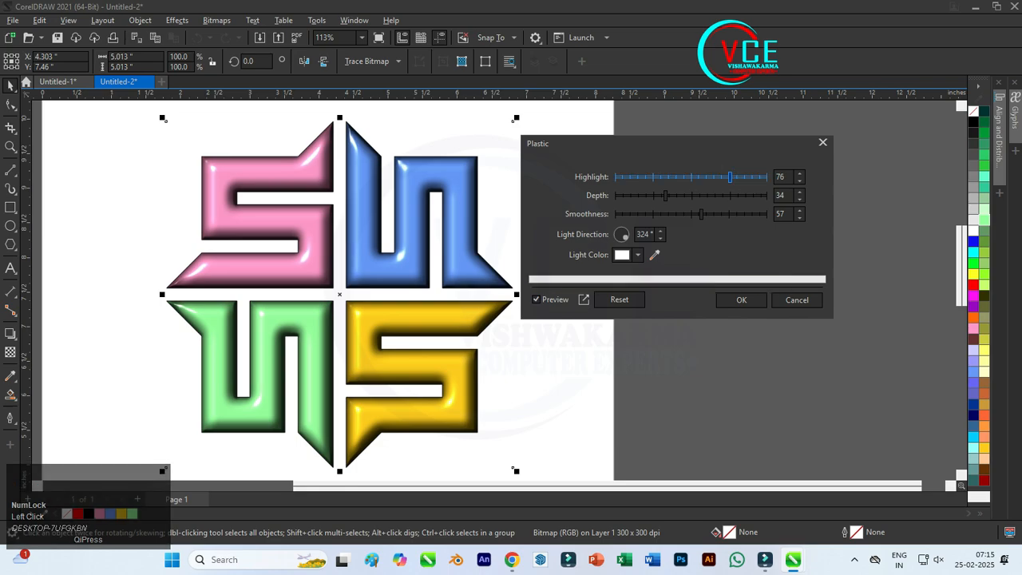
click(741, 300)
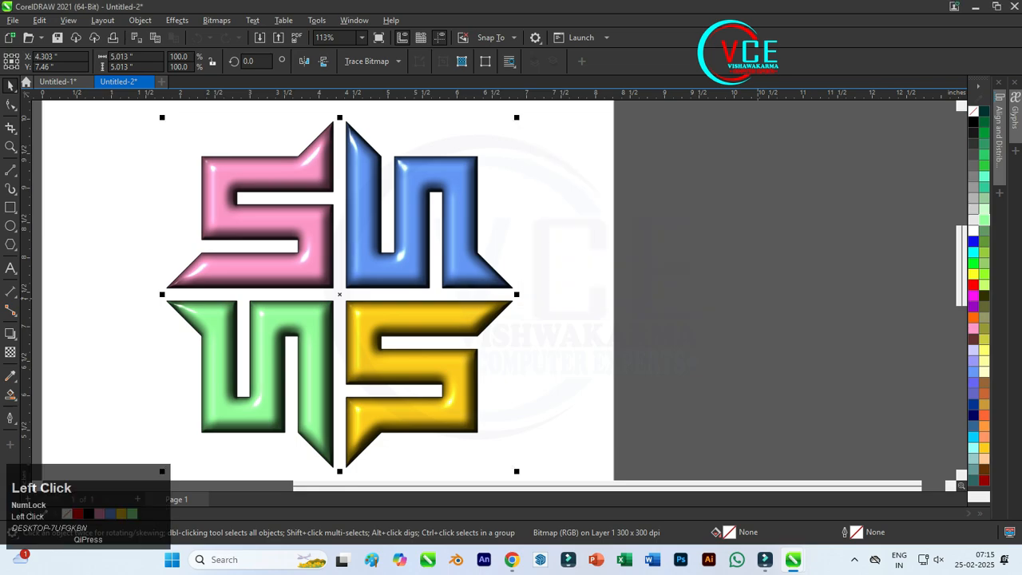
- Place a copy of the logo bitmap level with the original, about 5.13 inches to its right
scroll(472, 220, down, 2)
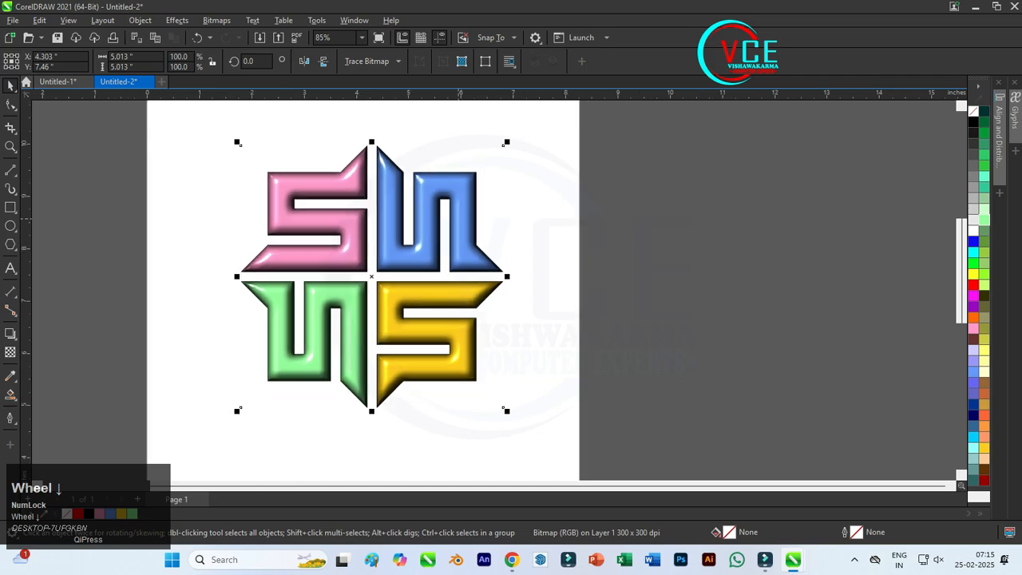
drag(255, 391, 528, 390)
right_click(528, 390)
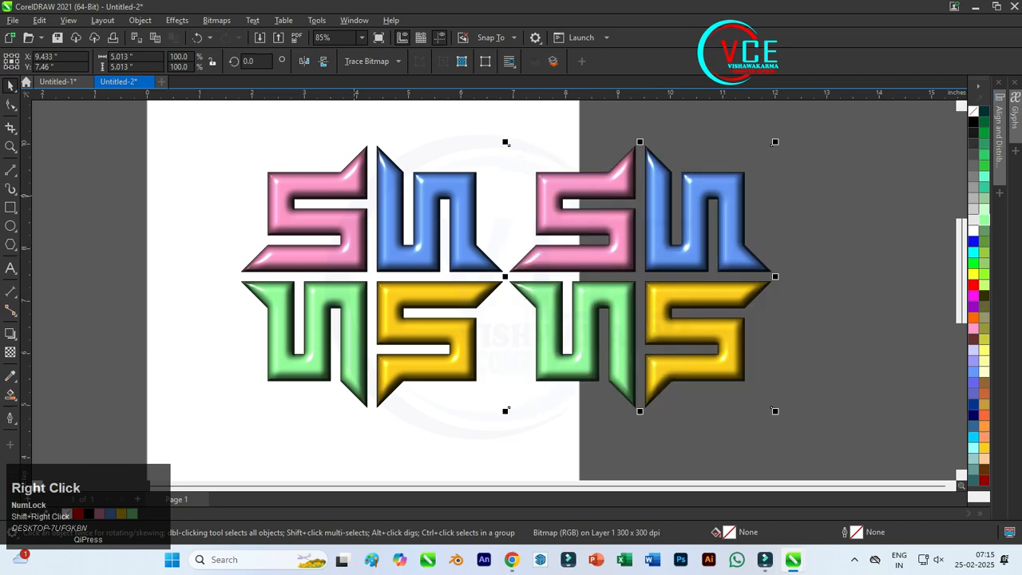
- Recolour the copied logo with Hue/Saturation/Lightness on the Master channel, using hue -92, saturation 11 and lightness 7
scroll(508, 216, right, 2)
click(176, 20)
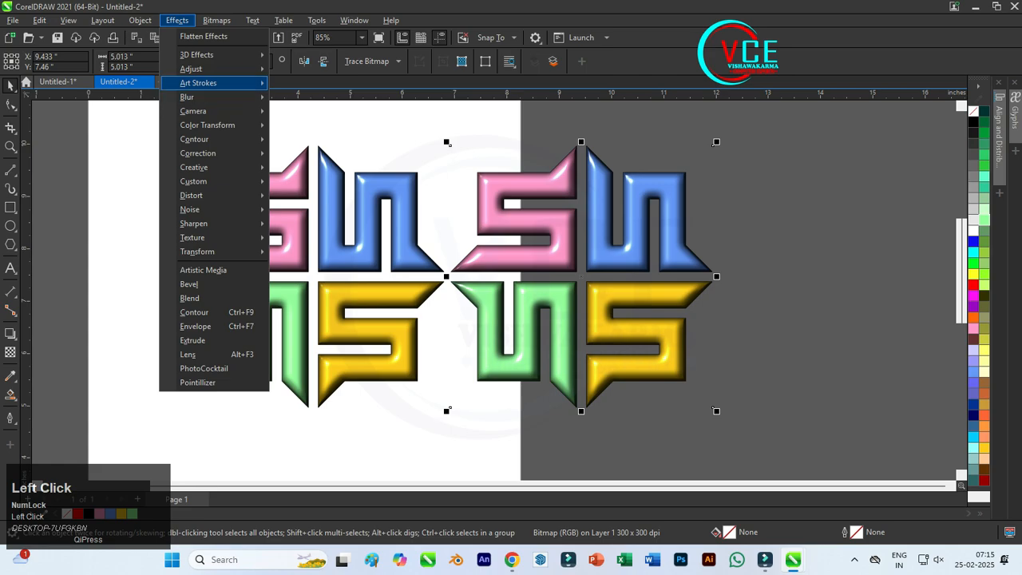
mouse_move(214, 69)
click(335, 216)
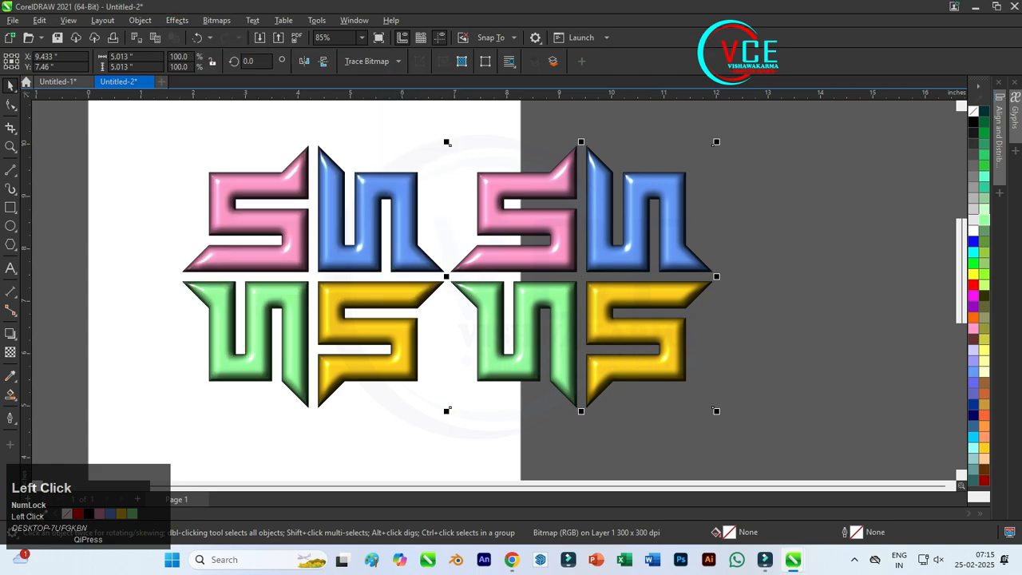
drag(531, 152, 336, 111)
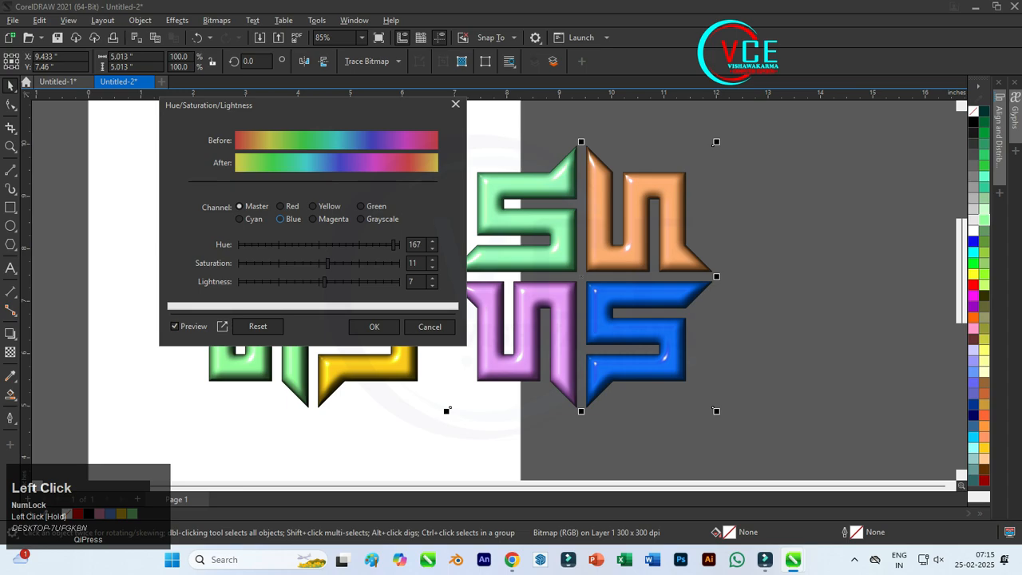
drag(392, 244, 367, 245)
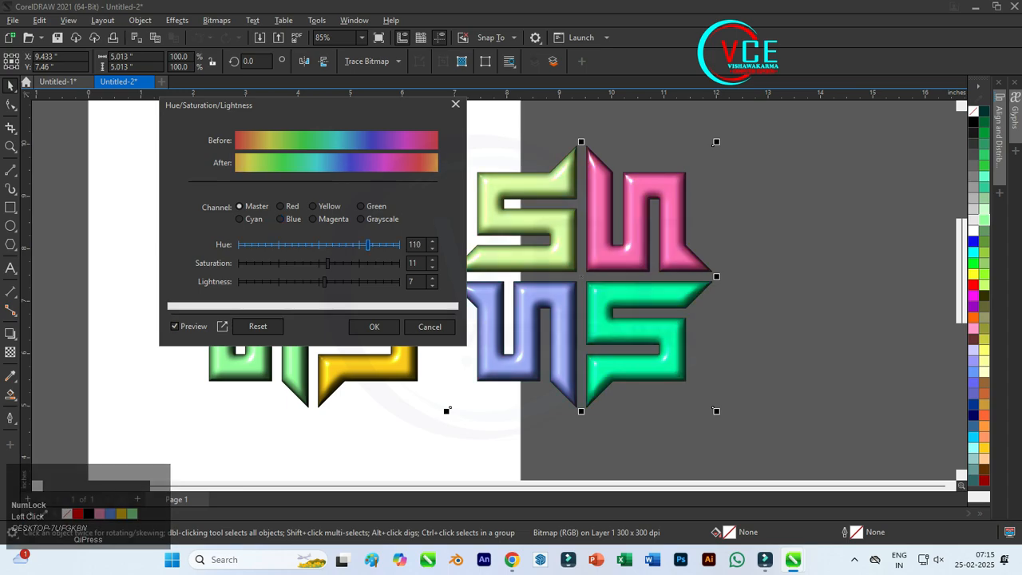
drag(367, 244, 266, 245)
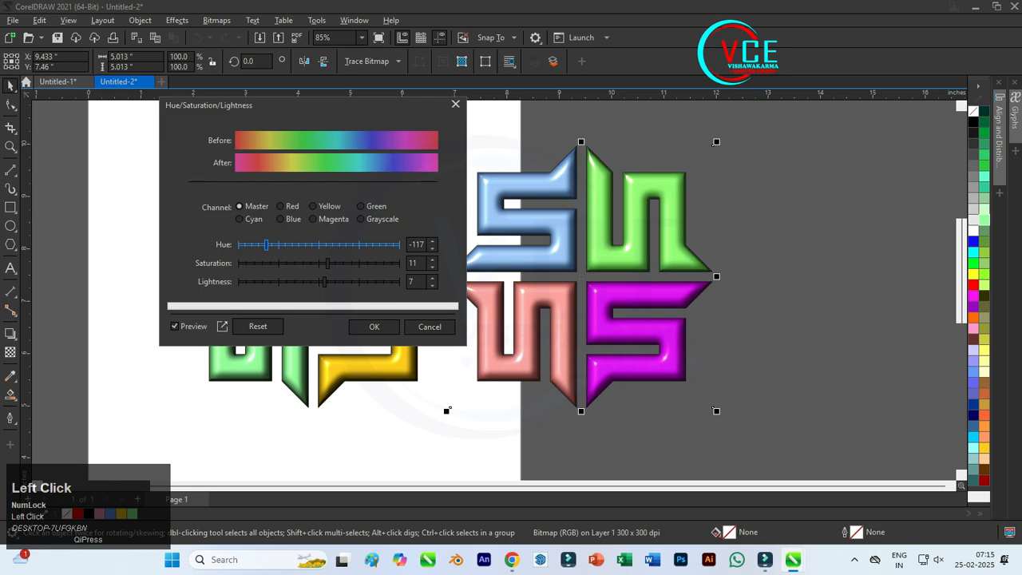
drag(266, 244, 242, 244)
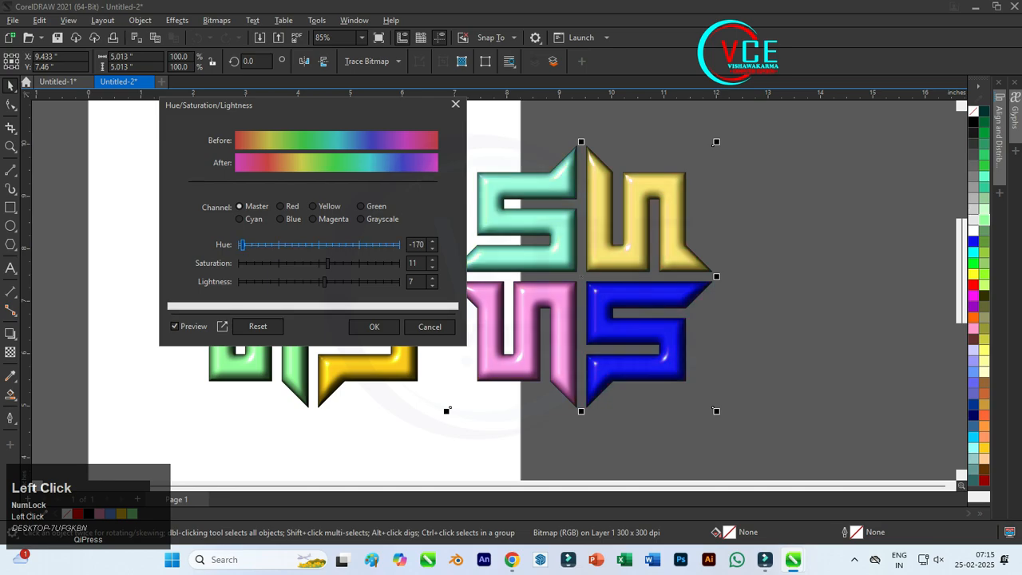
drag(242, 244, 263, 245)
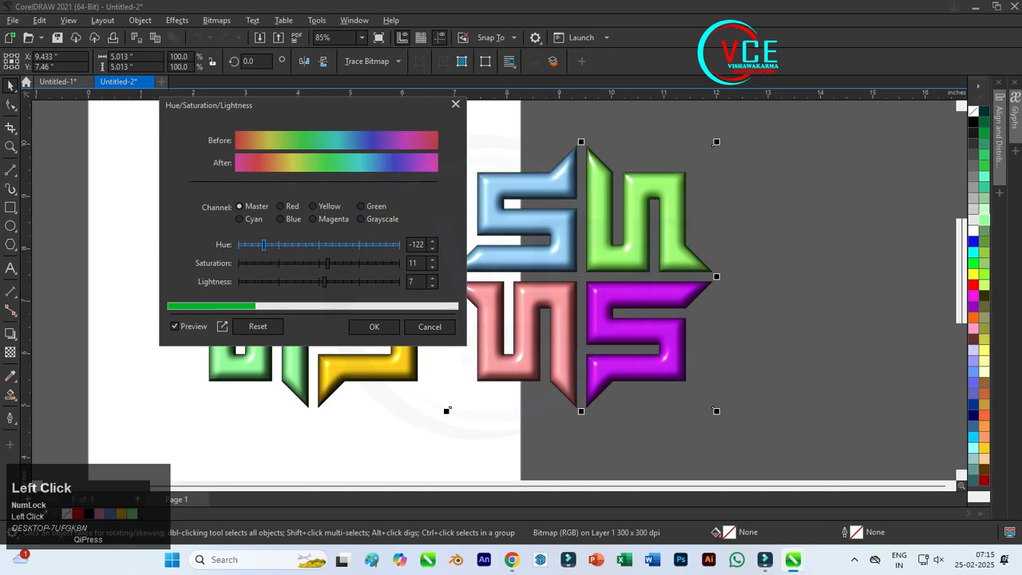
drag(263, 244, 277, 244)
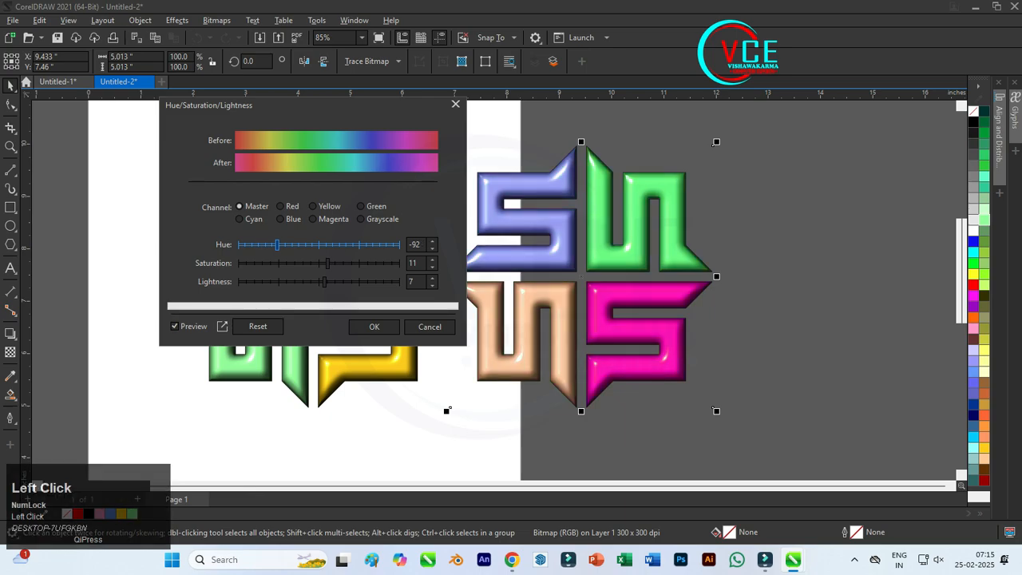
click(374, 326)
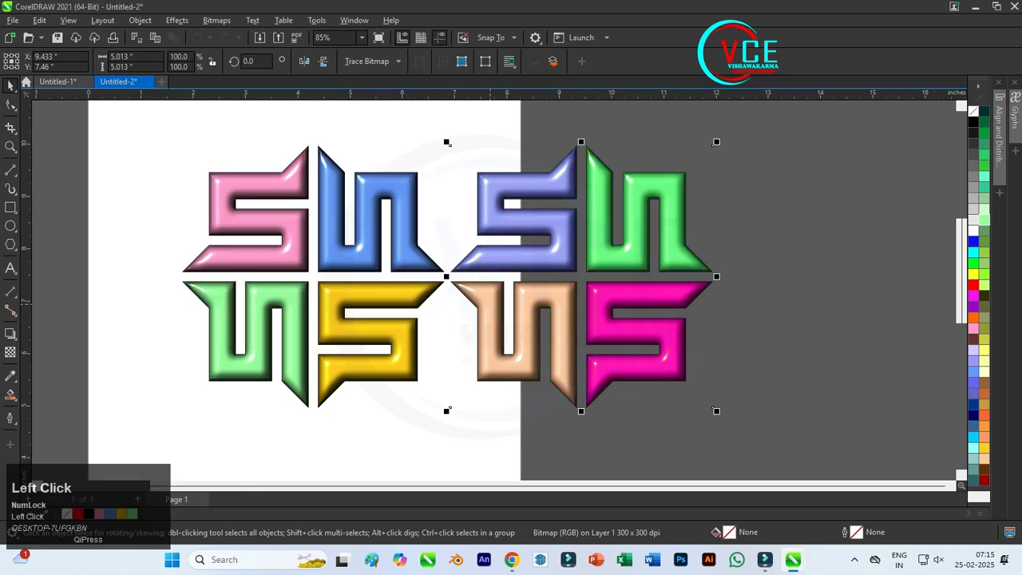
- Draw a rectangle about 10.38 by 5.89 inches around both logos and fill it dark olive (#333300)
scroll(432, 251, up, 1)
scroll(439, 235, up, 1)
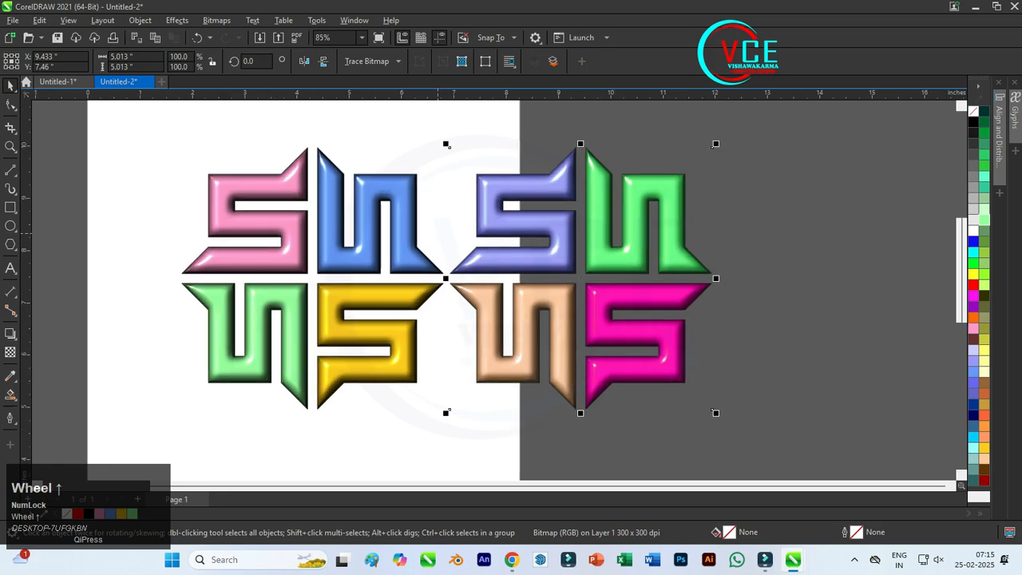
click(10, 207)
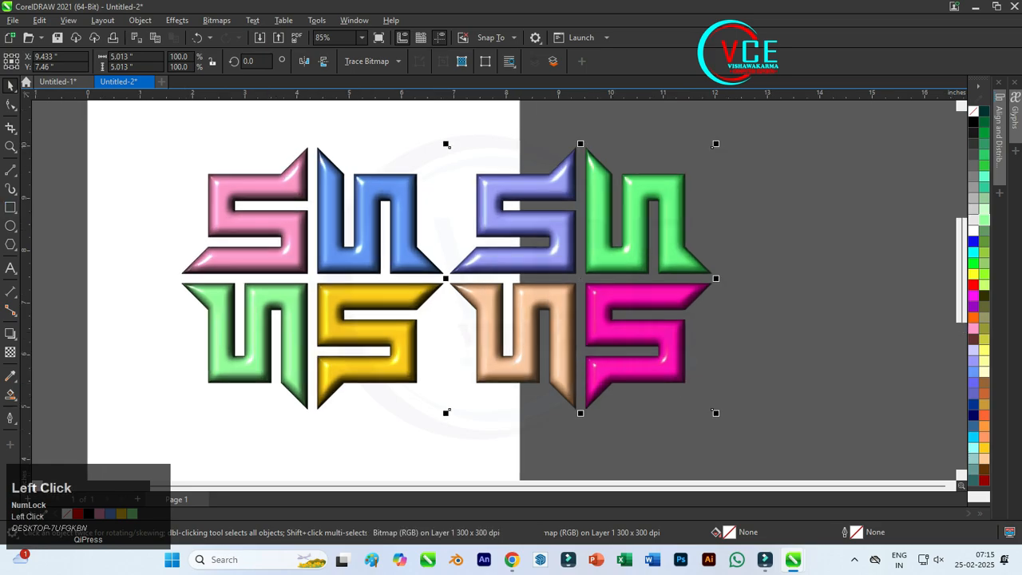
drag(177, 126, 720, 436)
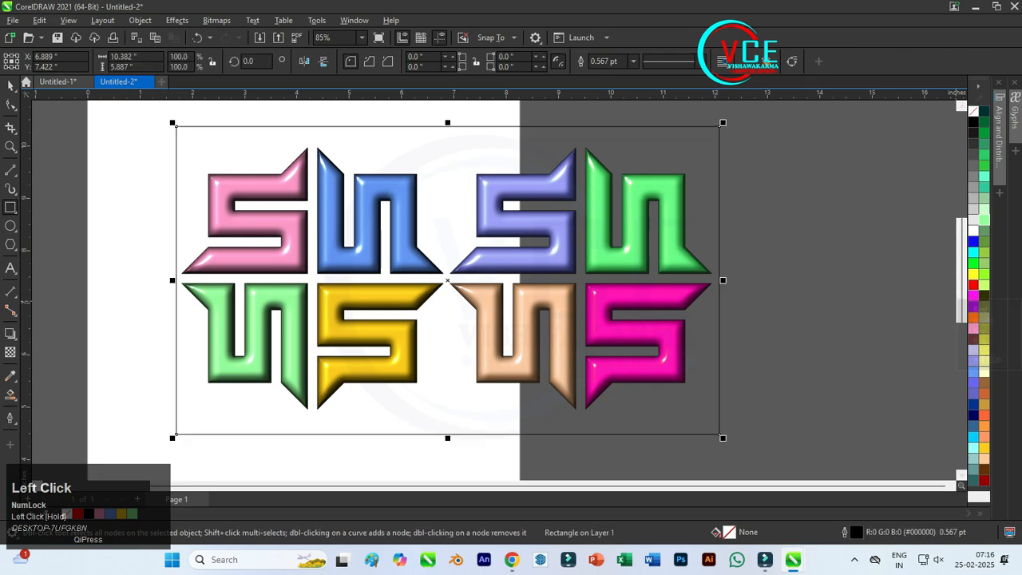
click(984, 296)
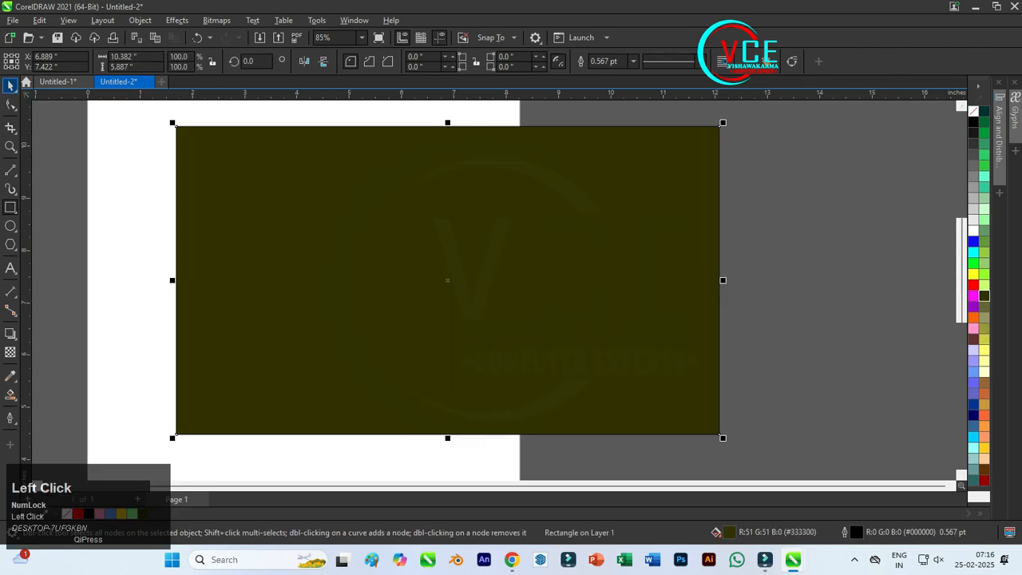
- Send the dark olive rectangle behind both logos as their background and deselect it
right_click(283, 177)
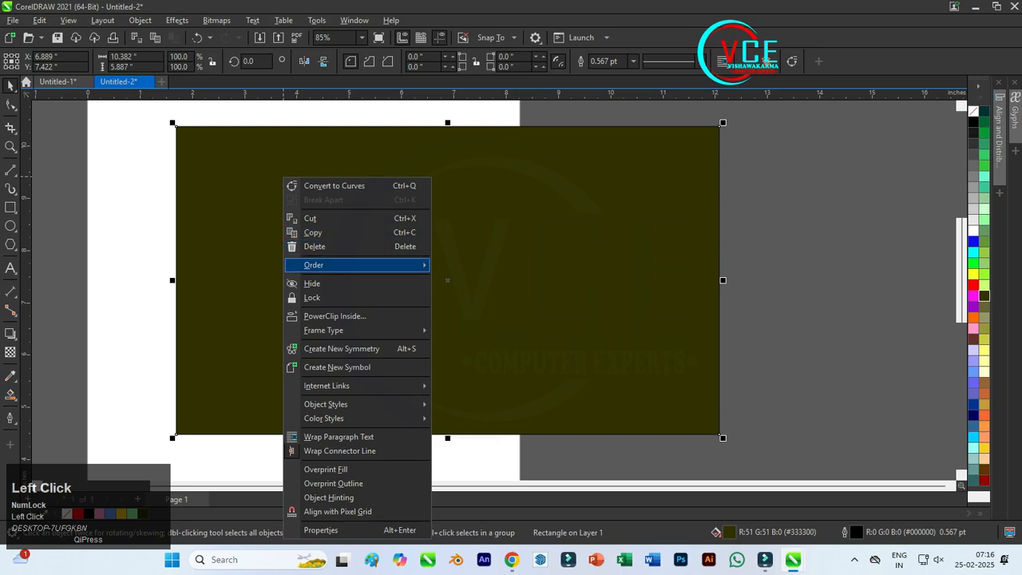
mouse_move(415, 264)
click(471, 280)
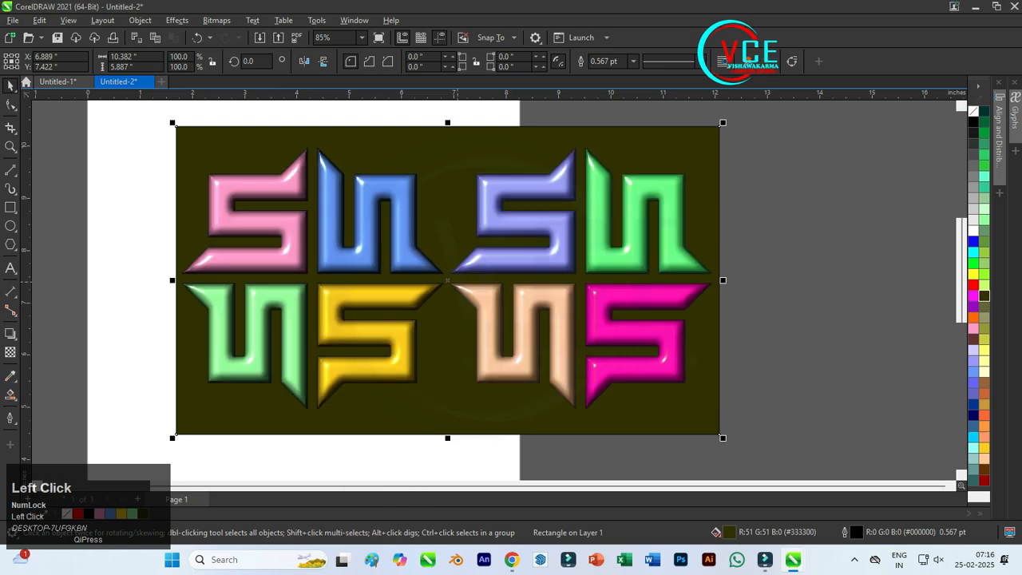
click(759, 335)
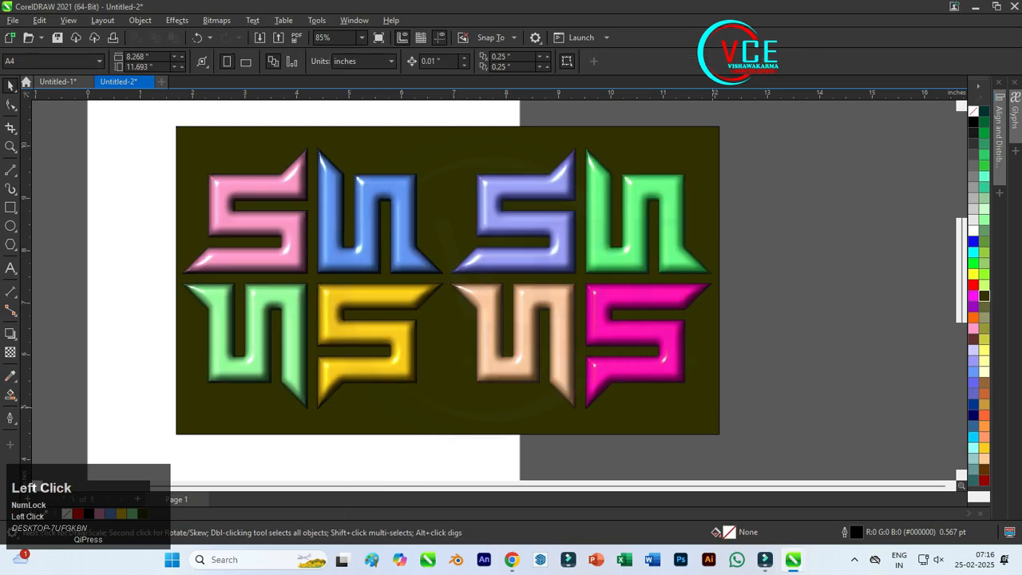
- Select the background rectangle behind both logos and change its fill to Deep Navy Blue (#000066)
click(713, 411)
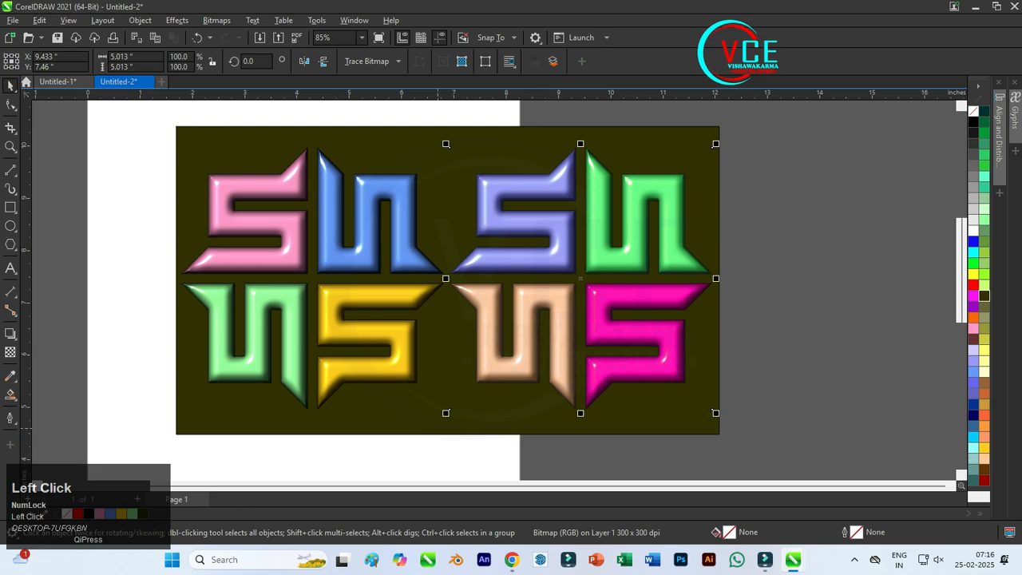
click(441, 434)
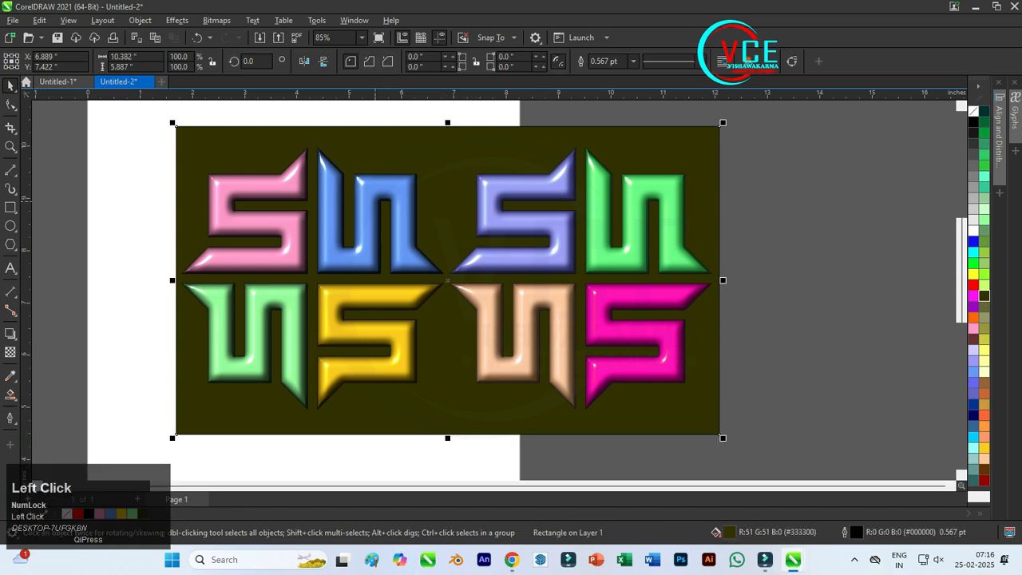
scroll(315, 225, up, 1)
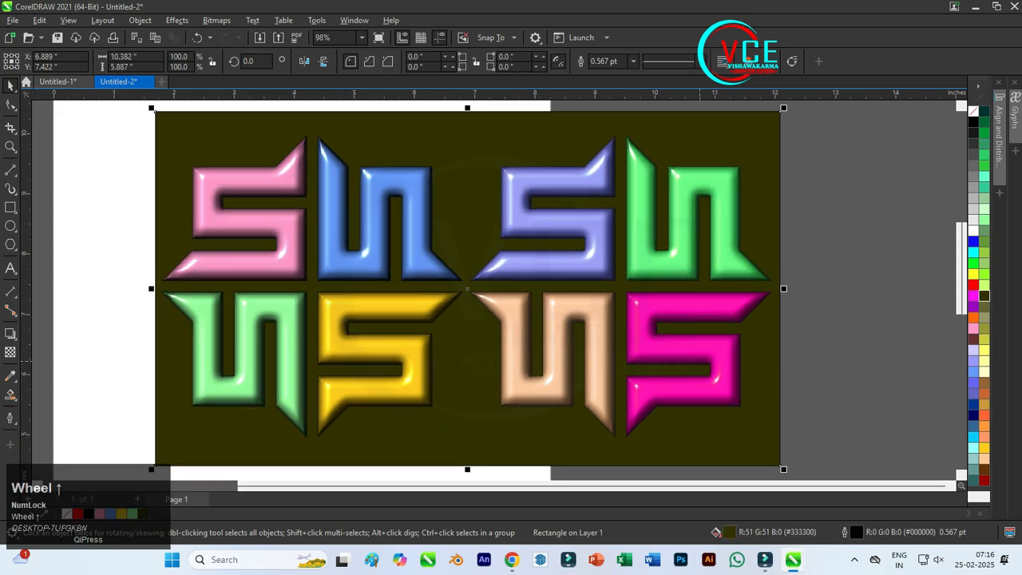
click(974, 338)
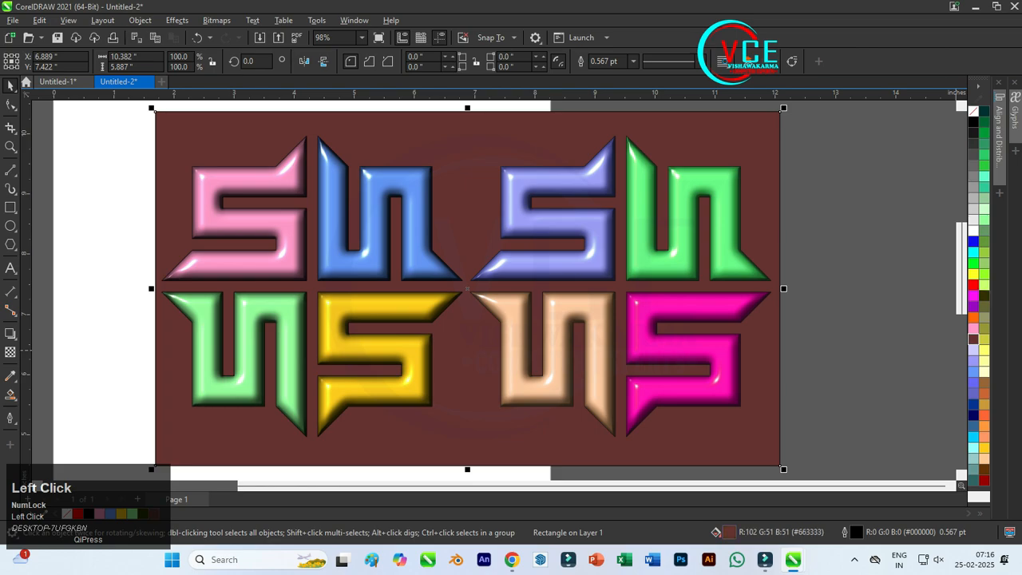
click(973, 415)
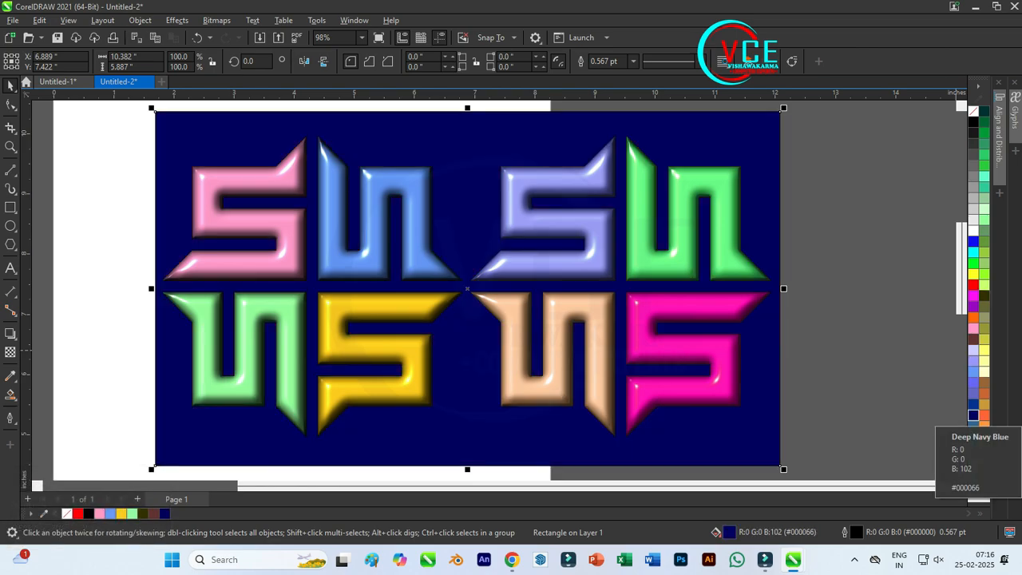
click(176, 20)
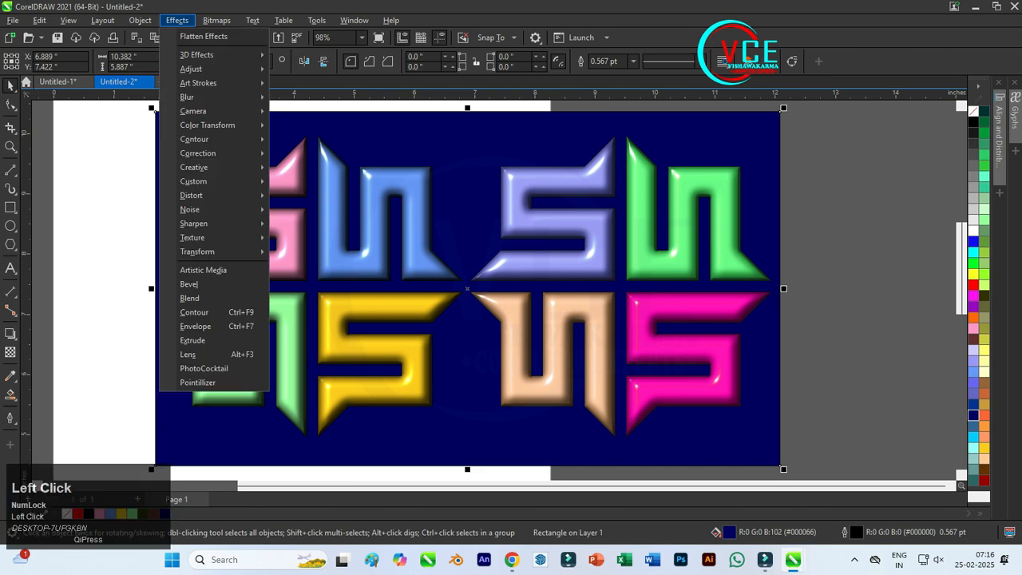
mouse_move(192, 237)
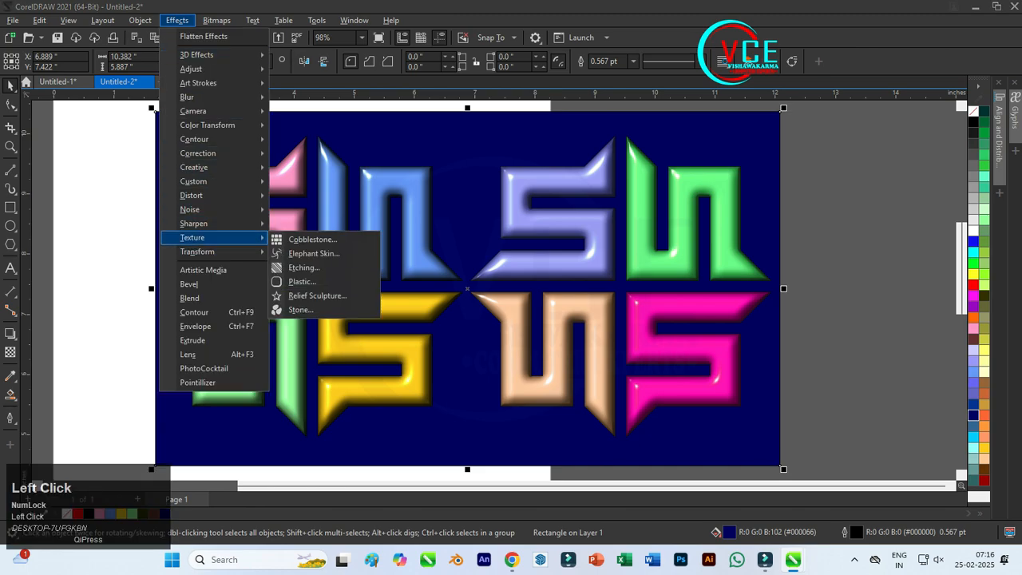
click(302, 281)
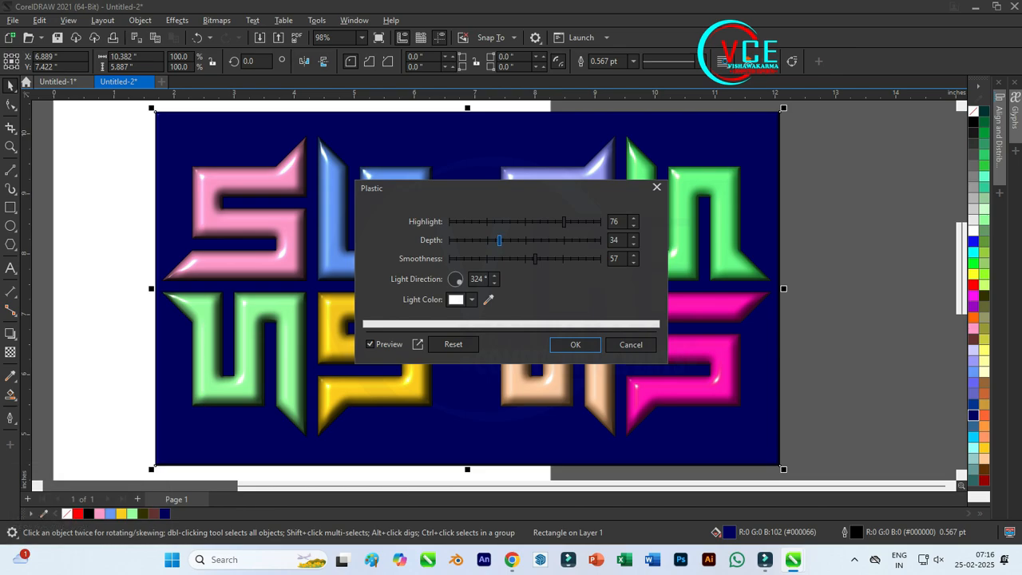
drag(499, 240, 568, 258)
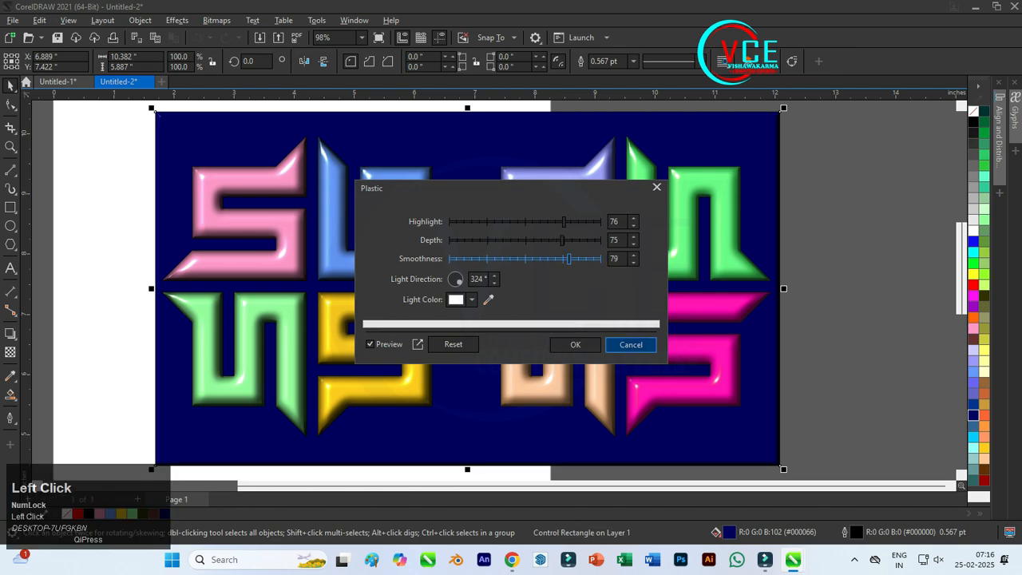
click(630, 344)
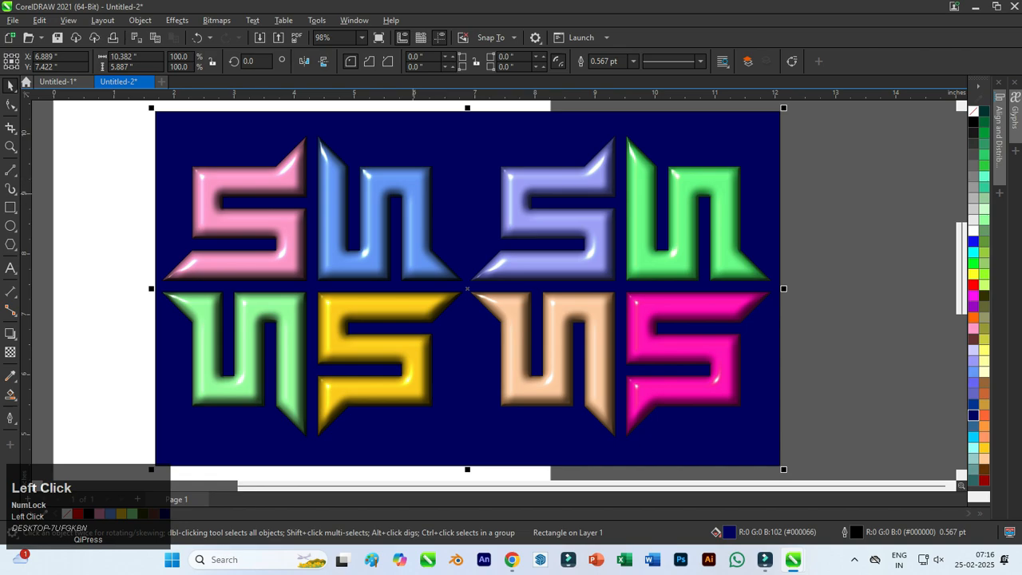
scroll(377, 231, up, 1)
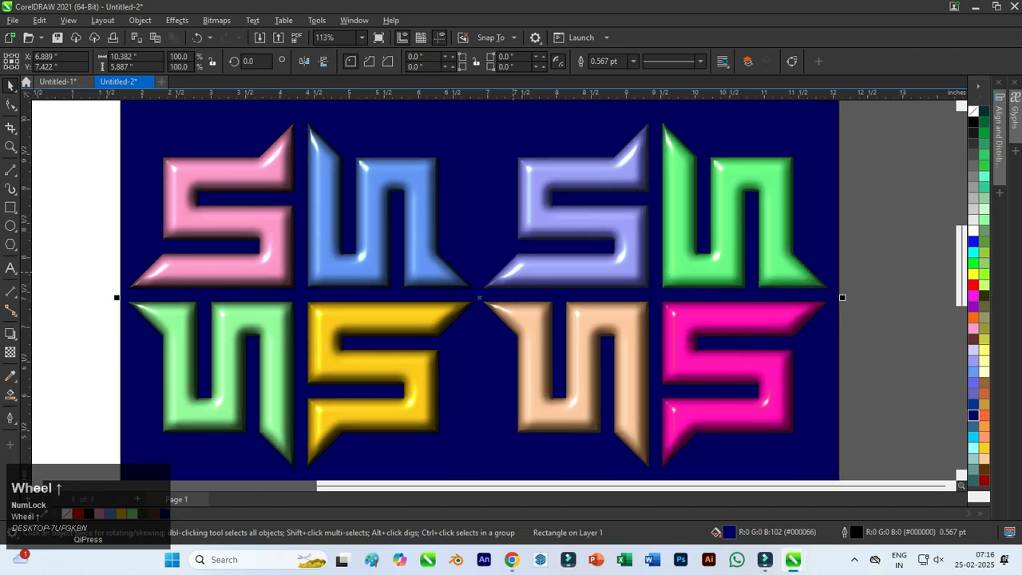